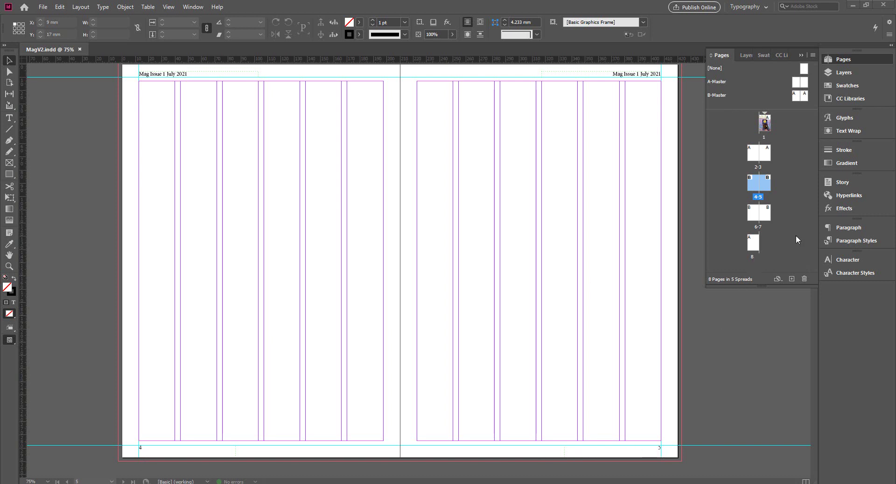
Step: Lock the Master layer, then unlock the Text layer and make it the active layer for the page 4-5 spread
click(721, 55)
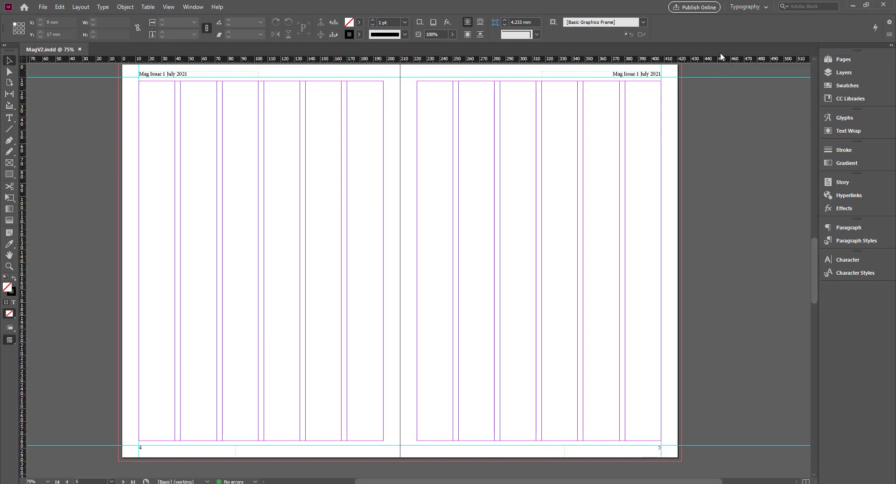
click(836, 58)
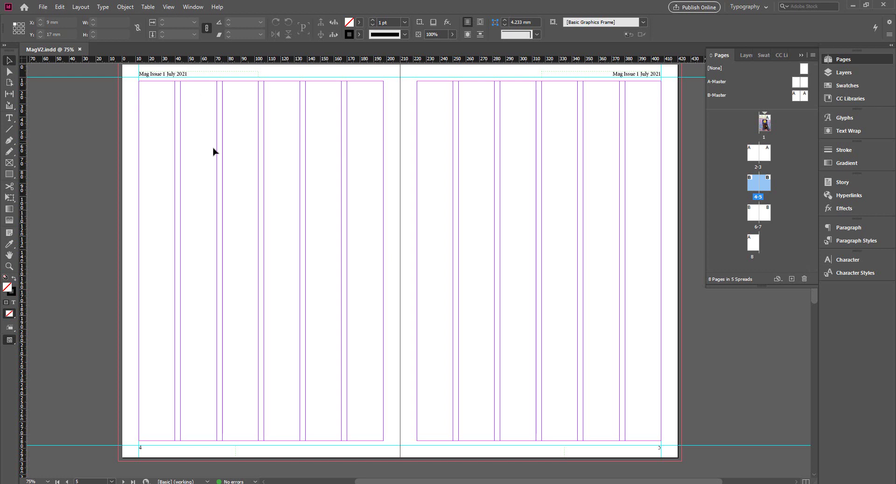
click(745, 54)
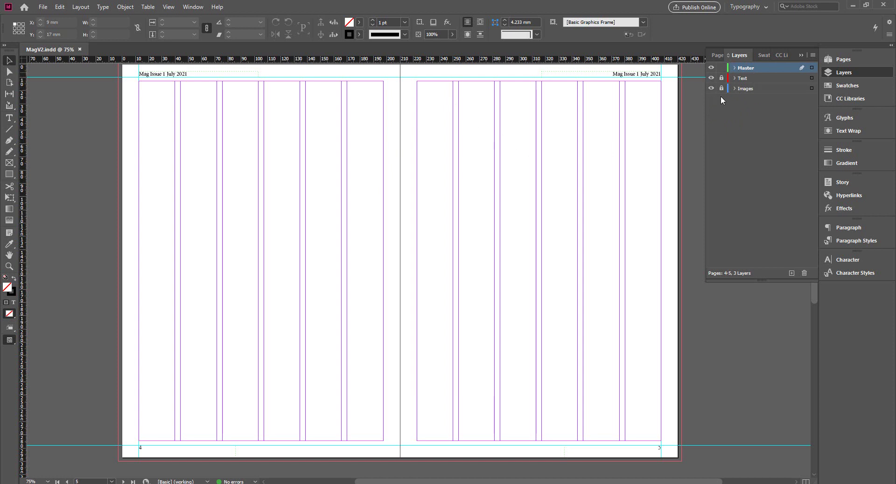
click(757, 78)
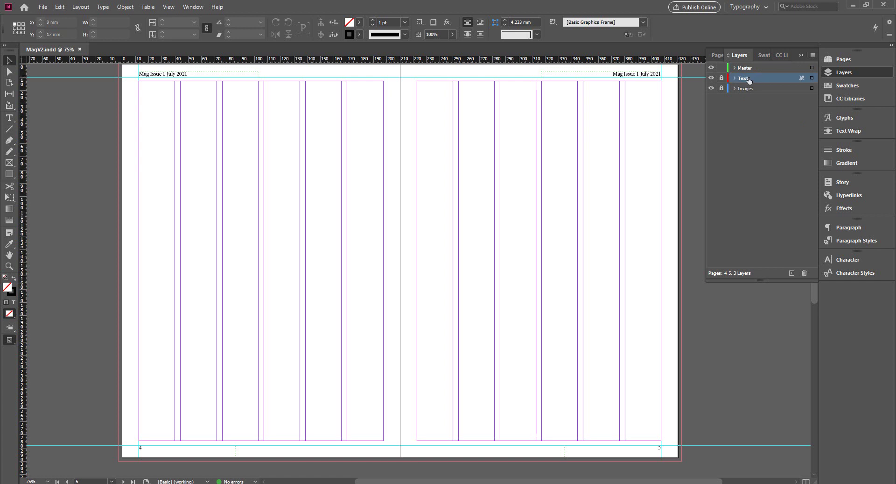
click(722, 68)
click(722, 78)
Step: Add a horizontal ruler guide across page 4 and set its vertical position to 30 mm
drag(229, 61, 267, 104)
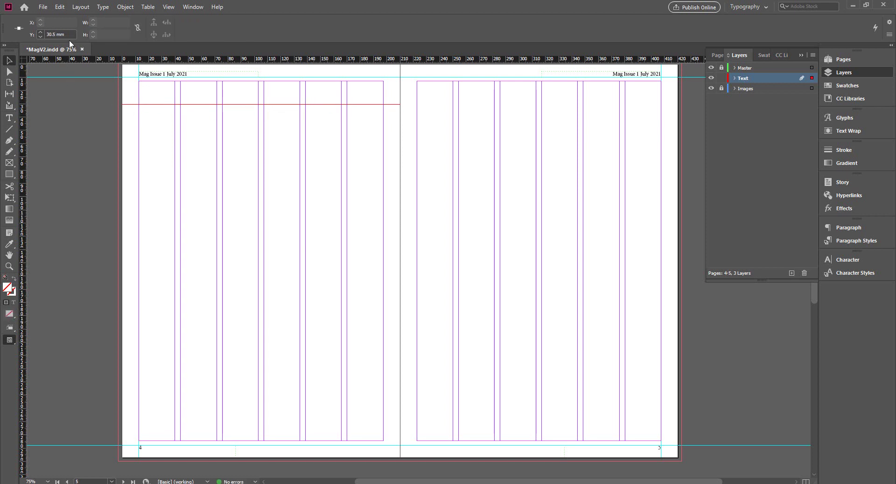
double_click(57, 34)
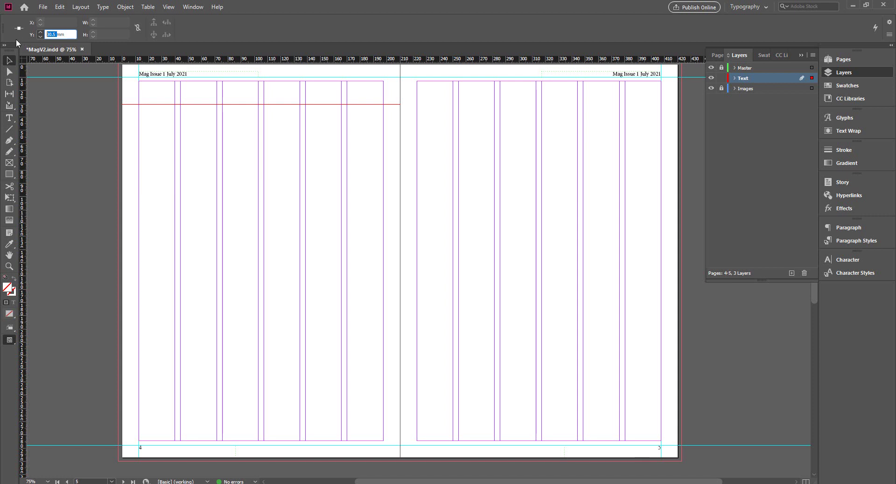
text(30)
key(Return)
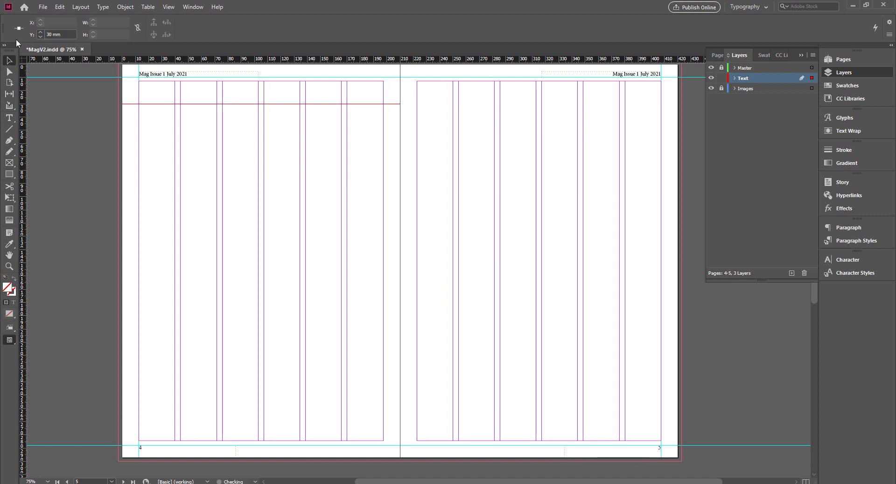
click(61, 125)
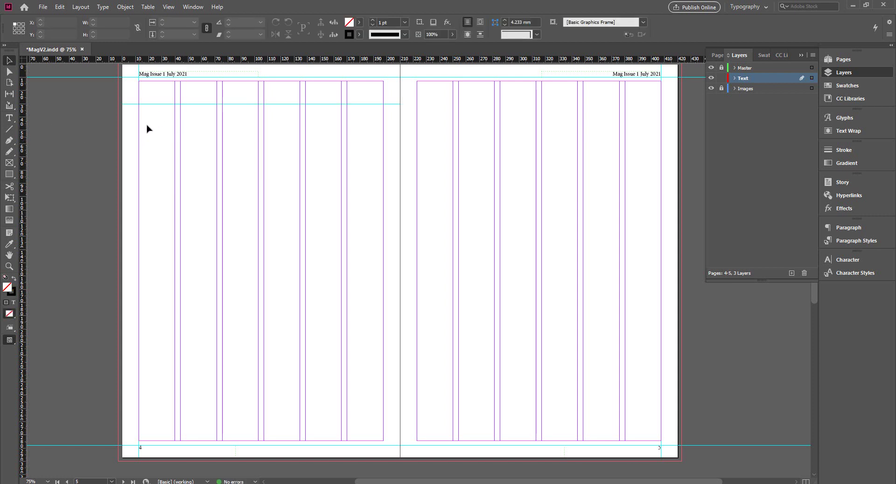
click(164, 103)
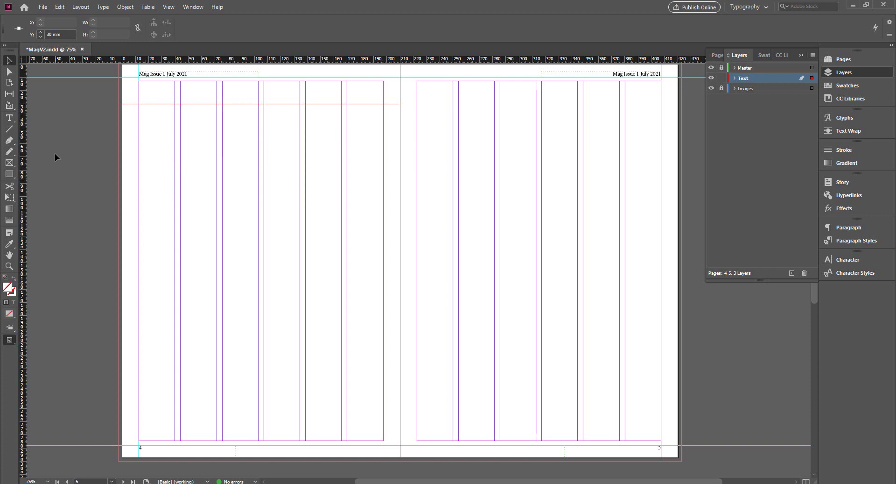
Step: Create a text frame about 184.6 by 30.5 mm between page 4's margins, starting at the 30 mm guide, reading "How we made our cover"
click(9, 118)
drag(140, 104, 386, 146)
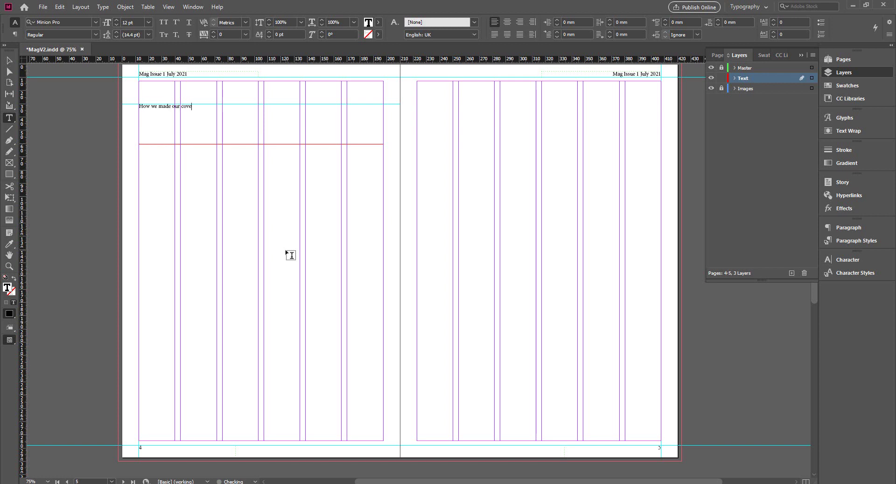
text(r)
Step: Set the font of the whole headline on page 4 to Arial Regular
key(ctrl+a)
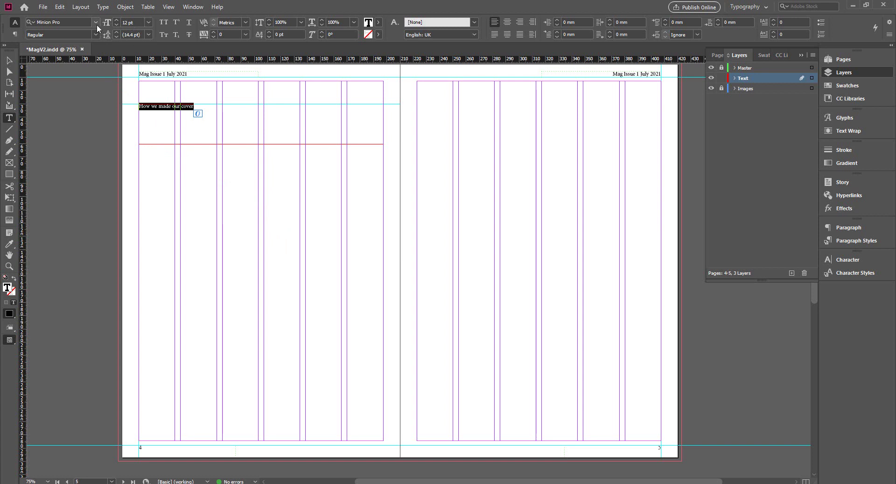
click(78, 20)
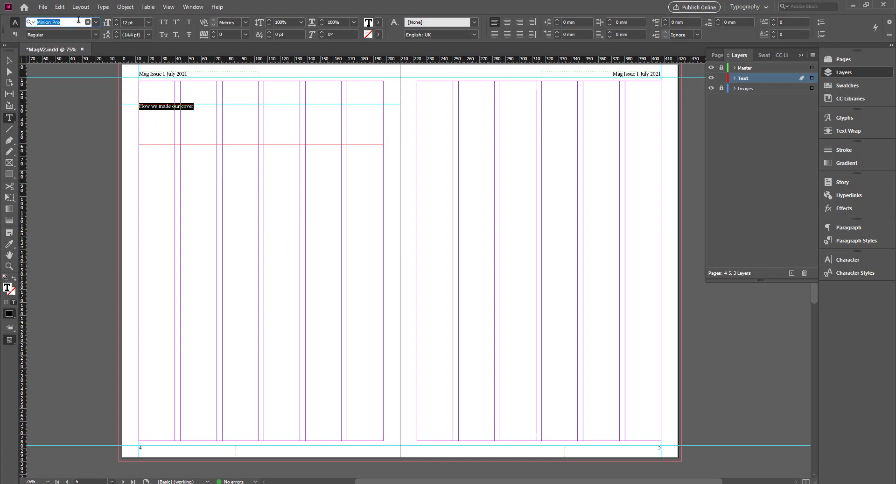
text(Ari)
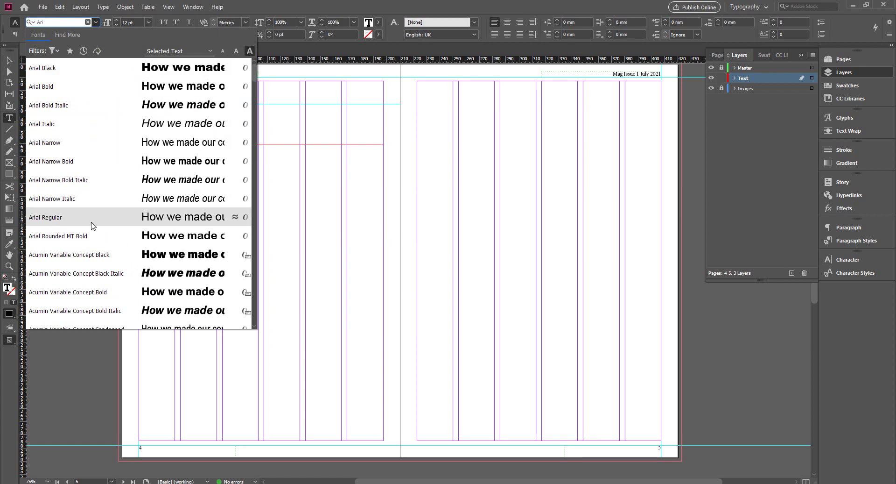
click(64, 219)
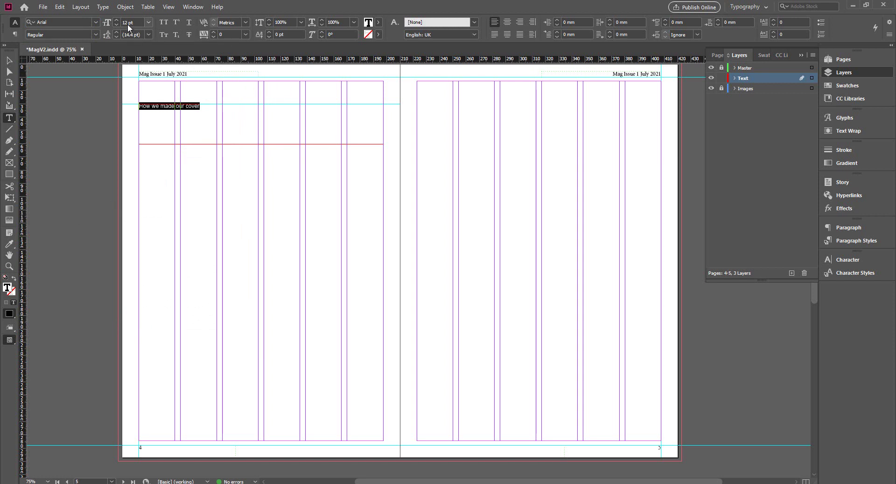
Step: Set the headline's font size to 40 pt and shorten its text frame to about 13.5 mm high
click(149, 22)
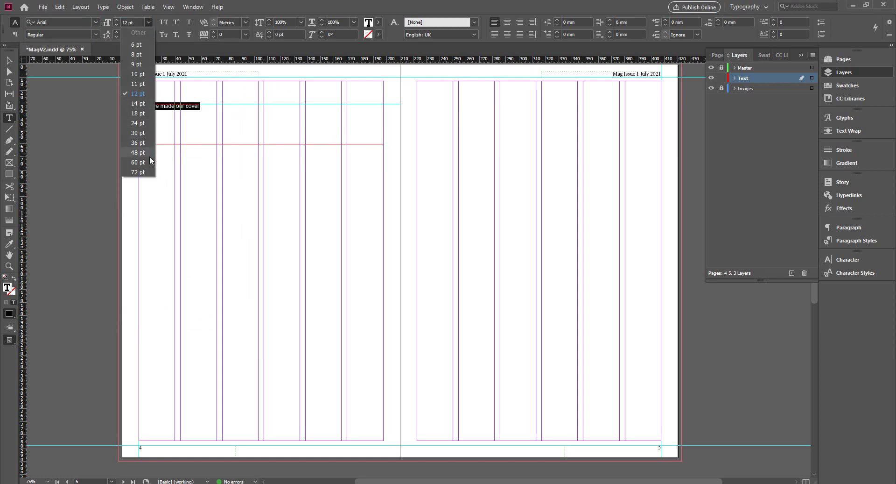
double_click(129, 21)
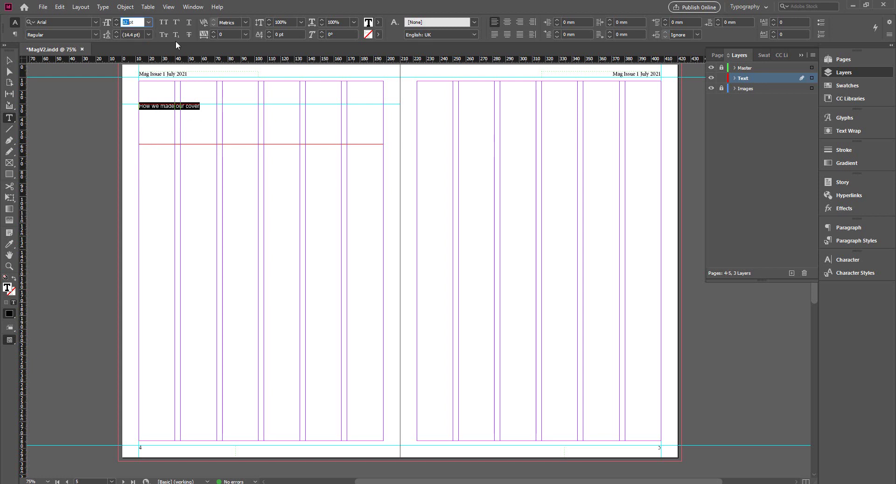
text(40)
key(Return)
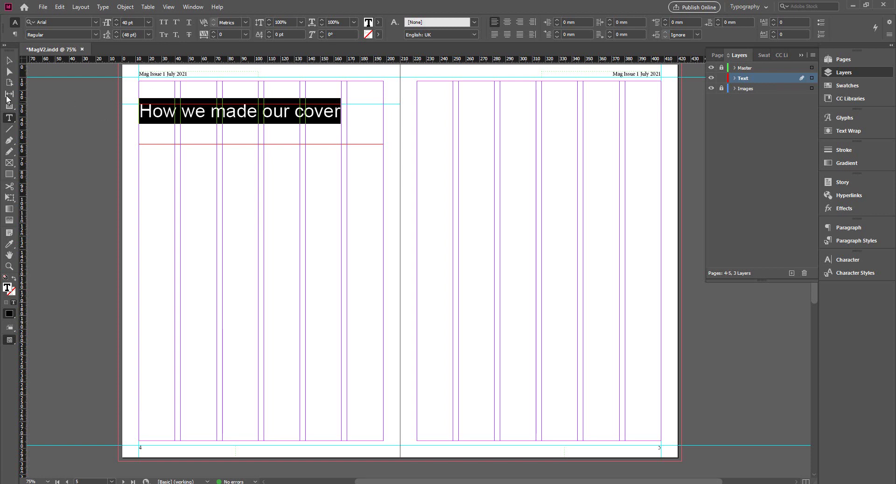
click(9, 60)
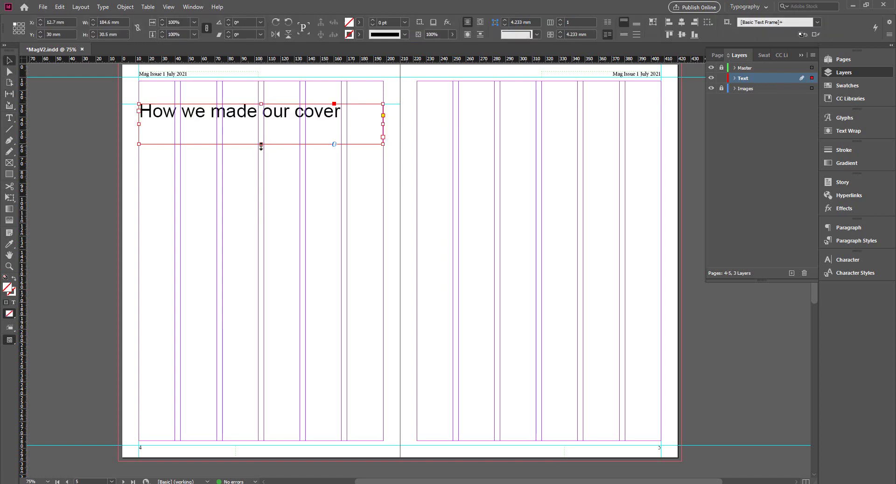
drag(261, 144, 261, 121)
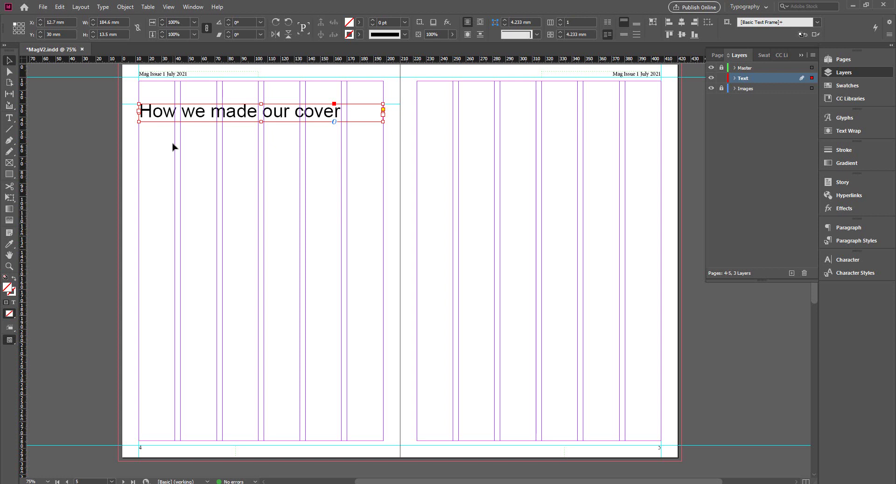
click(9, 131)
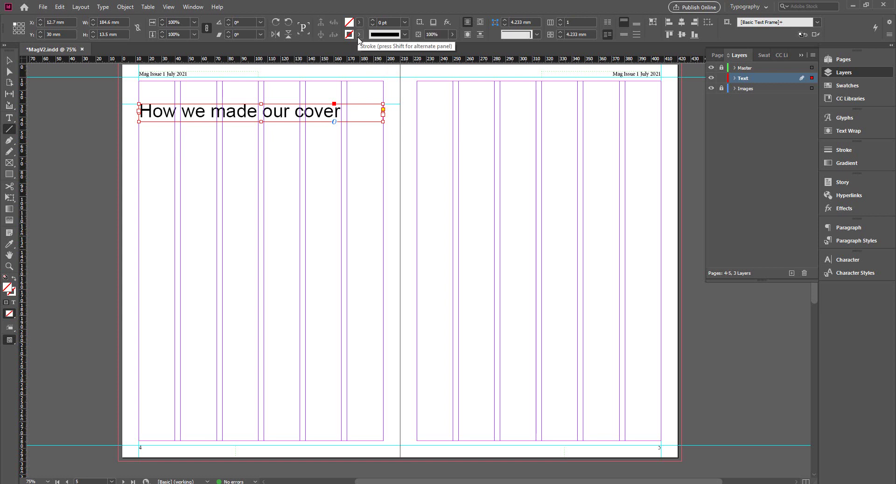
click(360, 22)
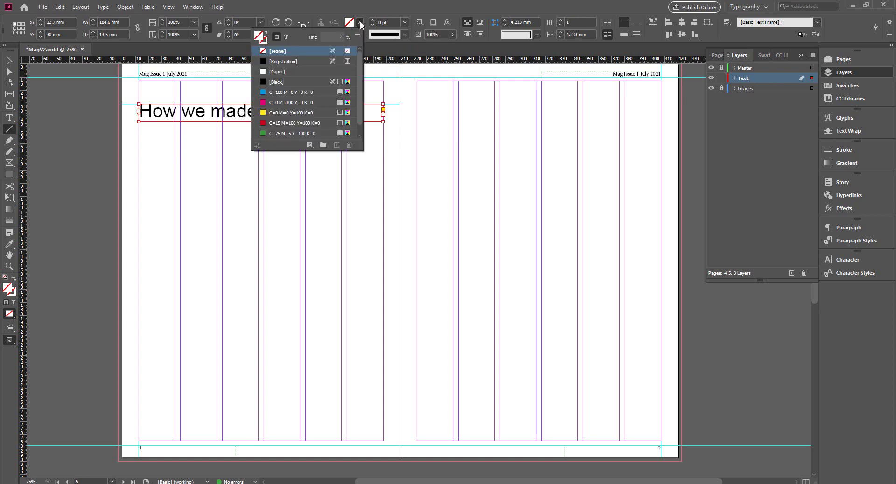
click(289, 83)
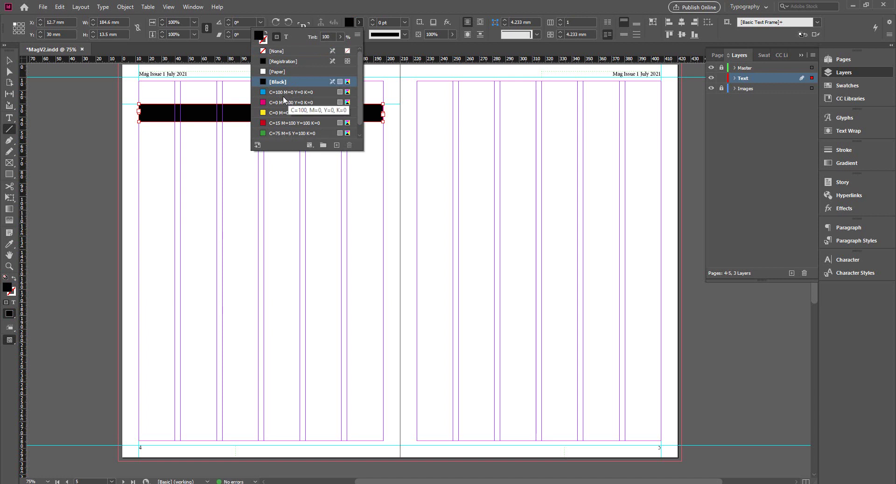
click(333, 6)
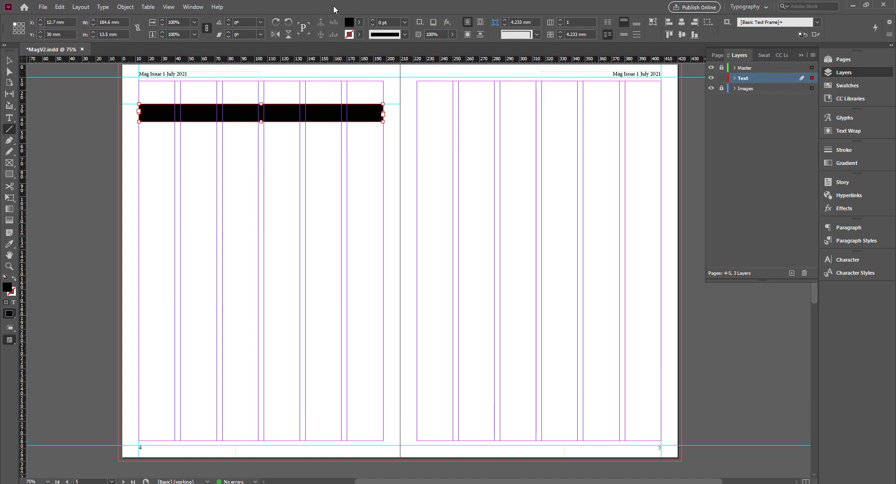
key(ctrl+z)
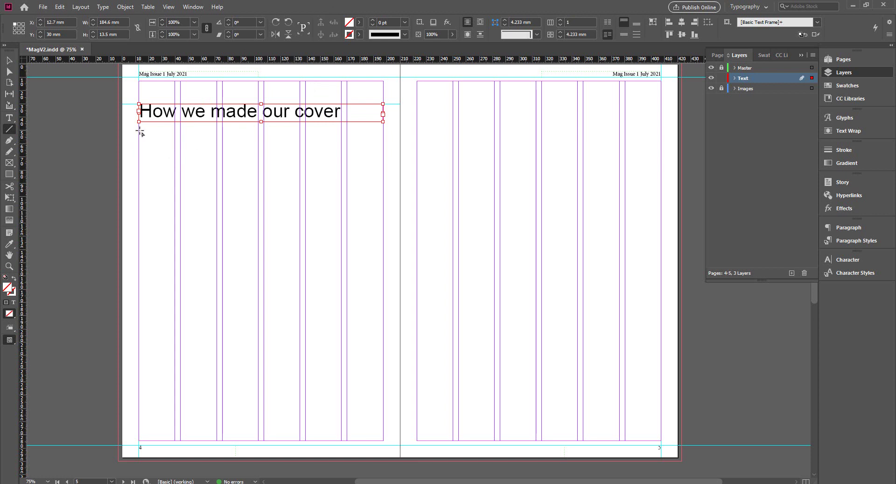
Step: Draw a horizontal line about 184.6 mm long just below the headline, spanning page 4 from margin to margin
drag(139, 130, 92, 240)
drag(198, 95, 383, 130)
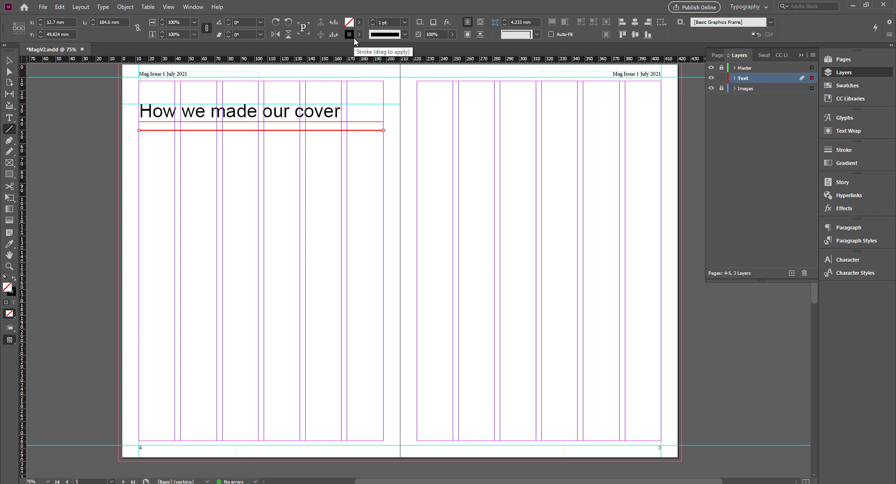
Step: Set the stroke weight of the line below the headline to 2 pt, keeping the solid stroke type
click(405, 22)
click(405, 22)
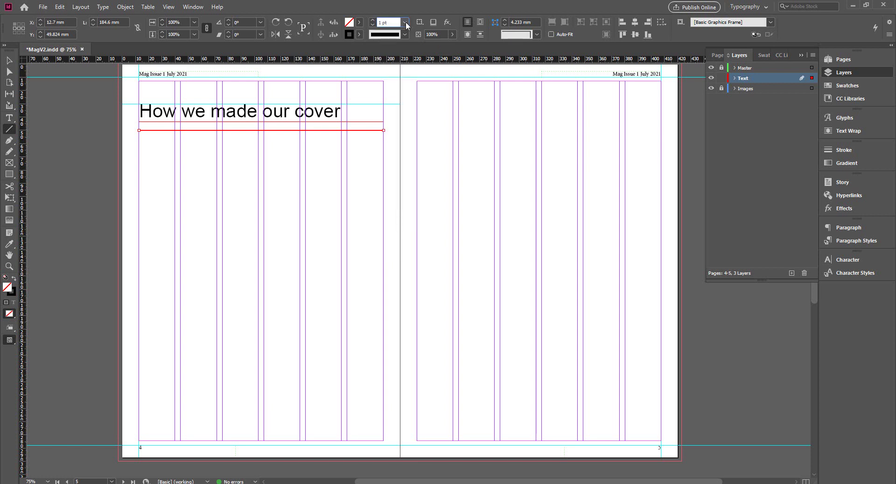
click(866, 155)
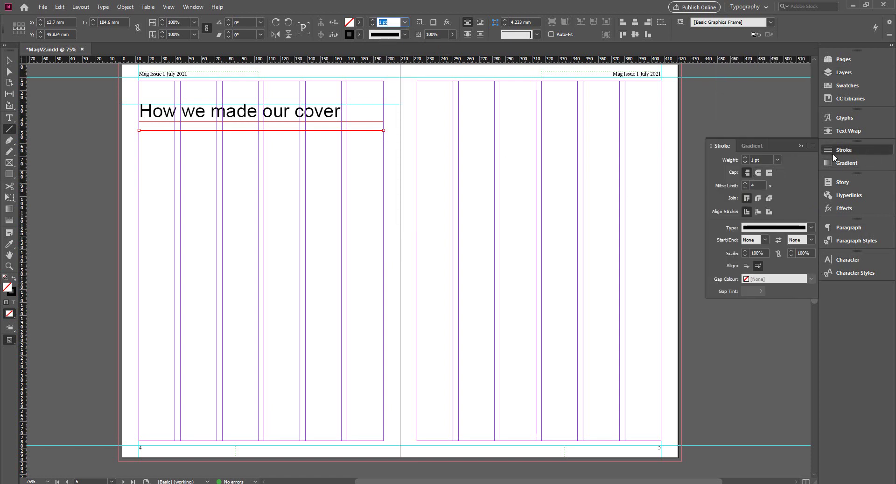
click(193, 7)
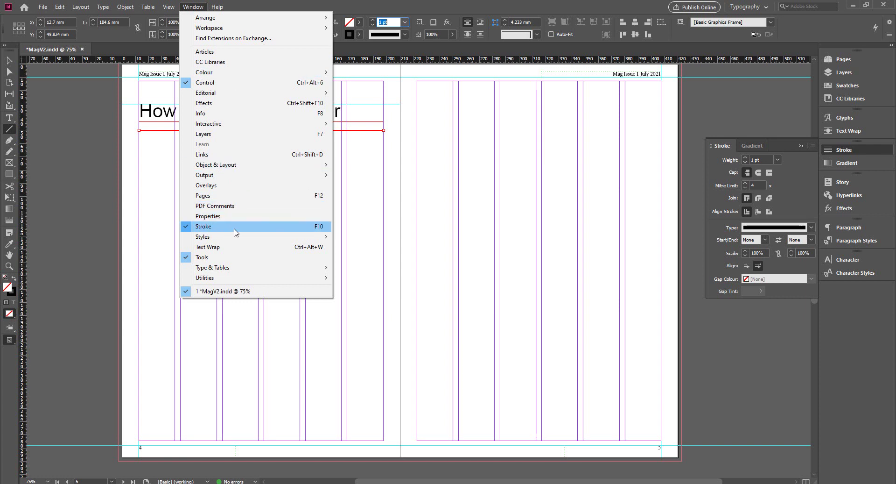
mouse_move(107, 8)
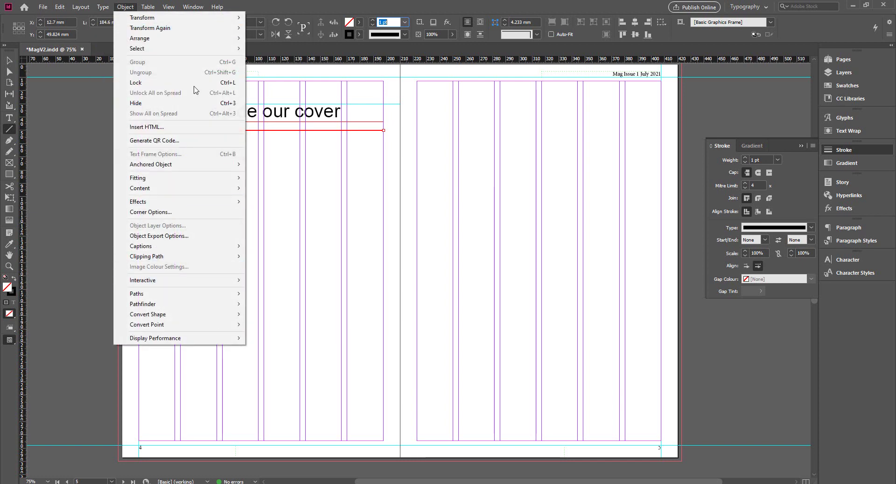
mouse_move(195, 9)
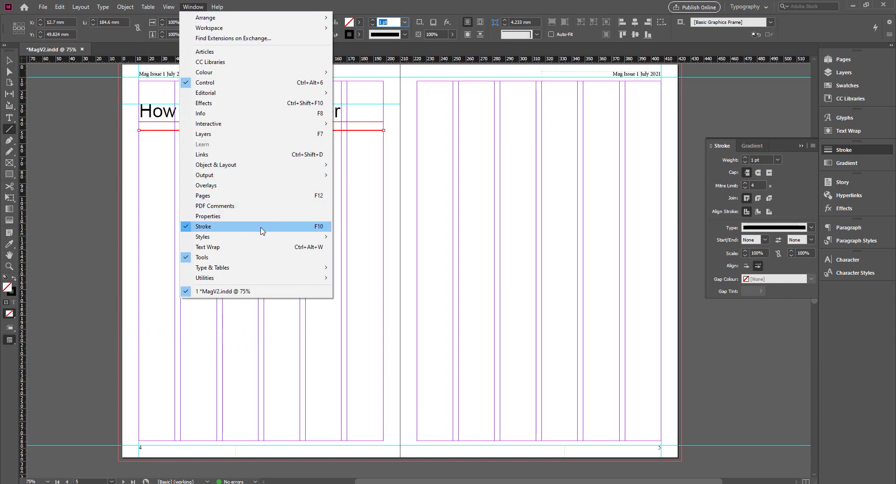
click(863, 148)
click(873, 149)
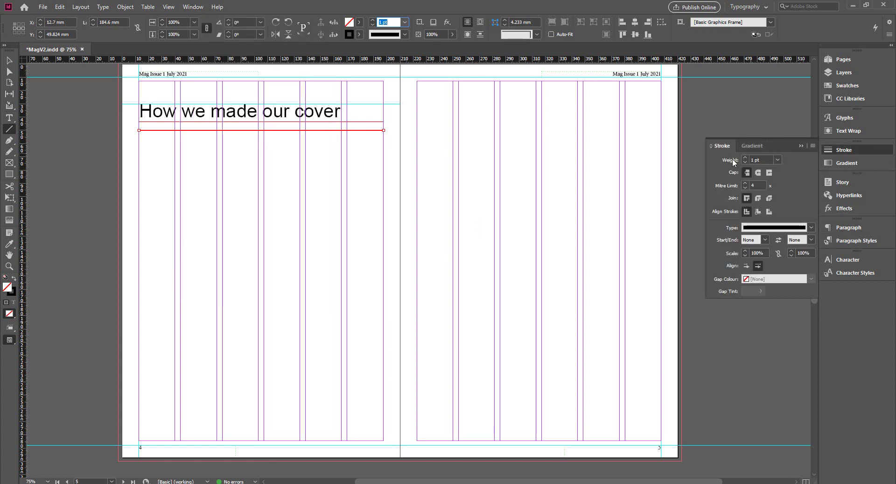
click(746, 158)
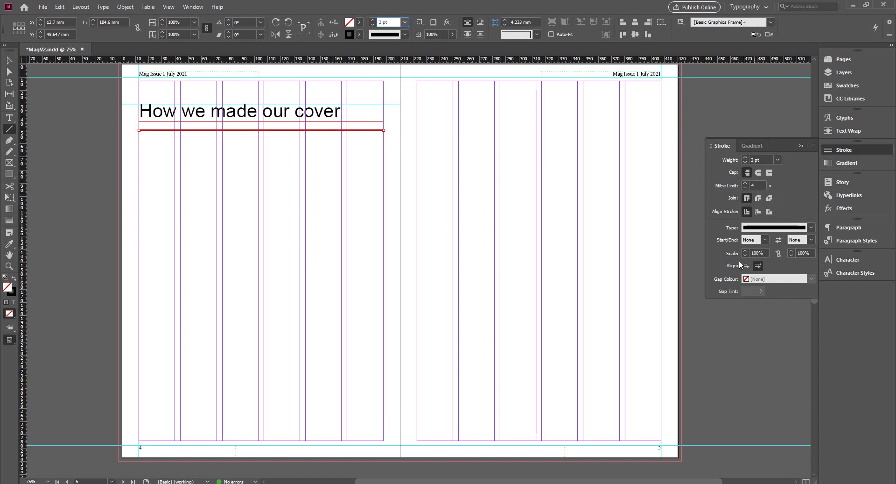
click(811, 229)
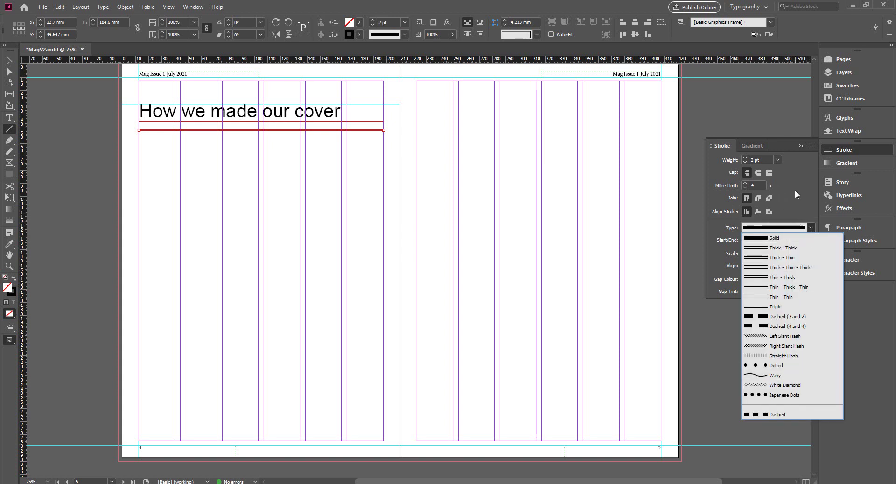
click(803, 170)
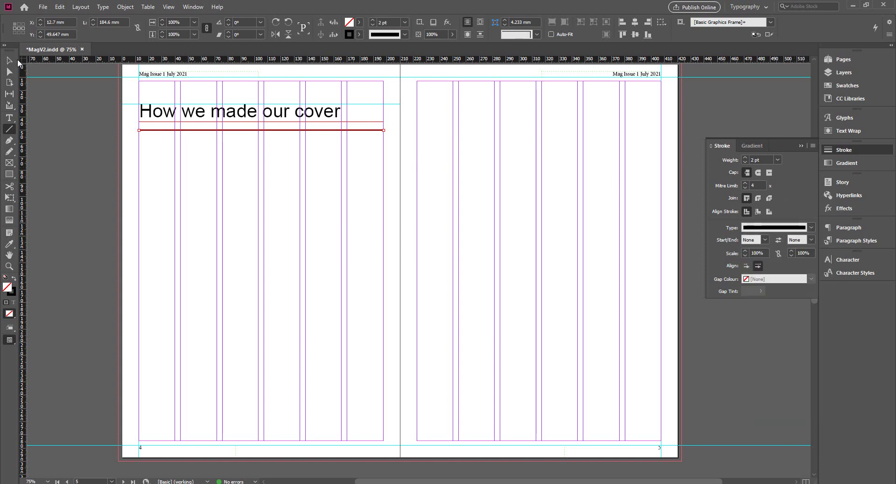
Step: Nudge the line below the headline slightly upward to a vertical position of about 48.9 mm
click(11, 61)
key(Up)
key(Up)
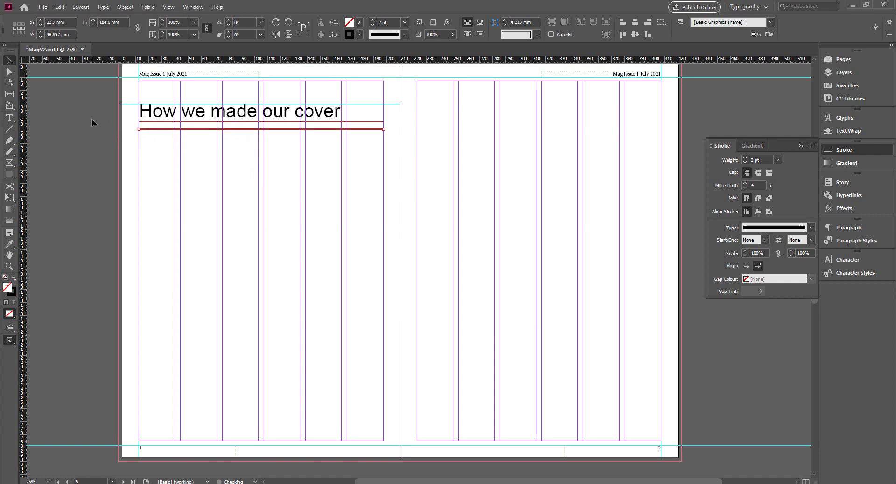
Step: Nudge the line below the headline upward to a vertical position of about 44.9 mm
key(Up)
key(Up)
key(Up)
key(Up)
key(Up)
key(Up)
key(Up)
key(Up)
key(Up)
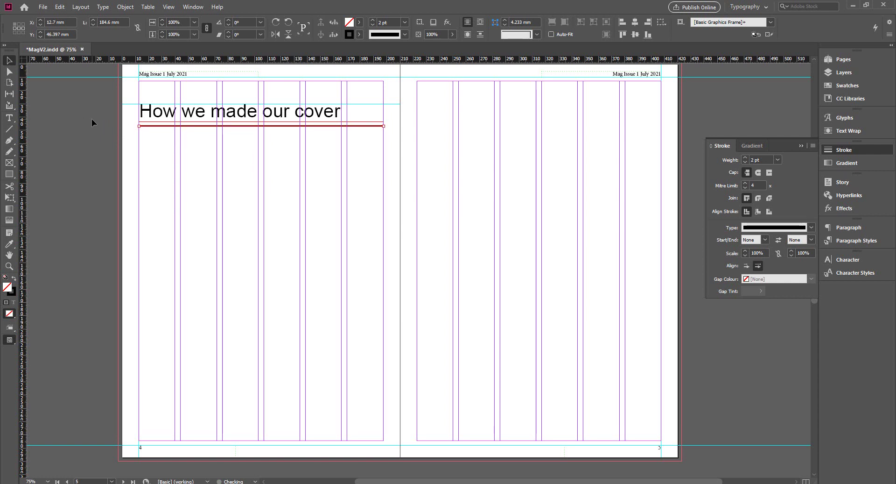
key(Up)
key(Up)
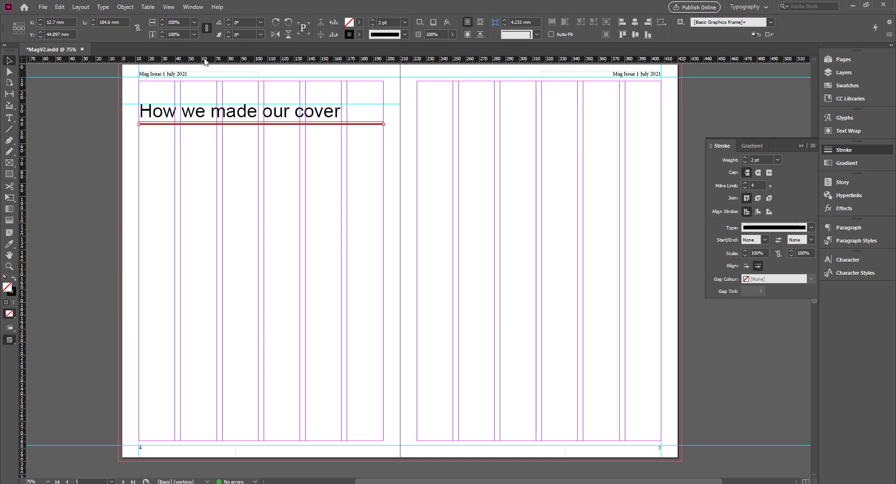
Step: Add a horizontal guide at 60 mm across page 4, below the headline's line, and bring up the document's layers
drag(202, 77, 206, 143)
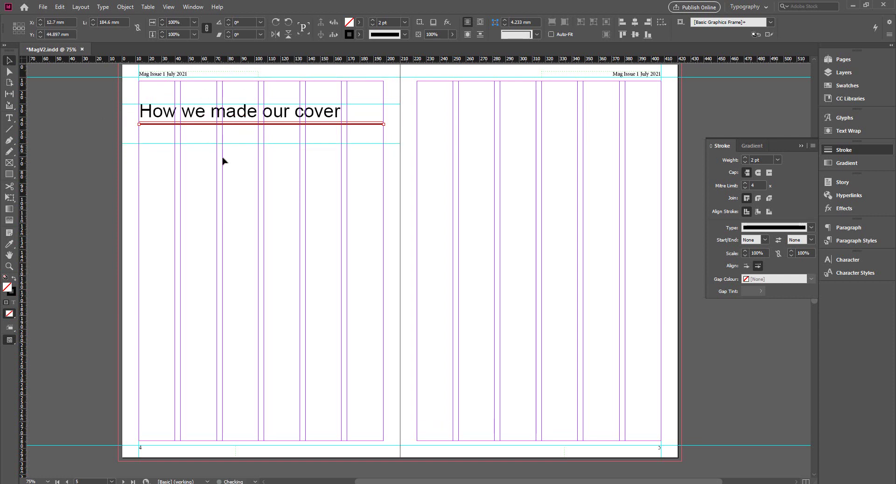
click(145, 143)
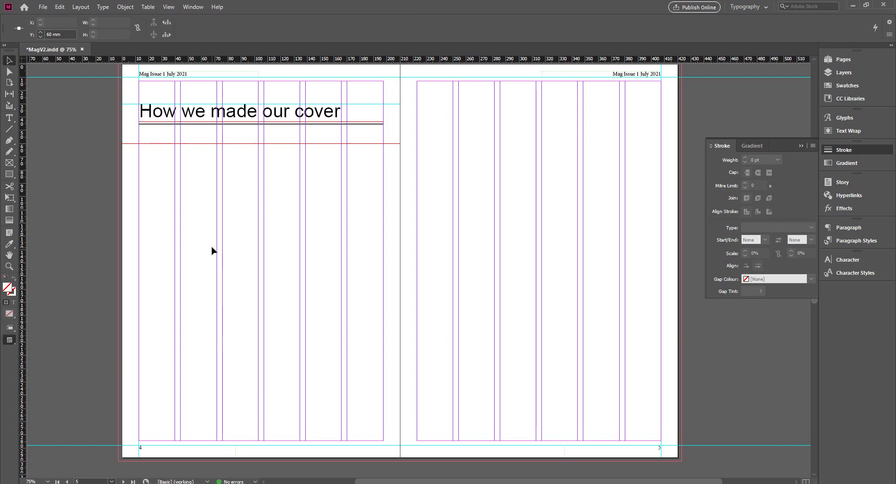
click(844, 72)
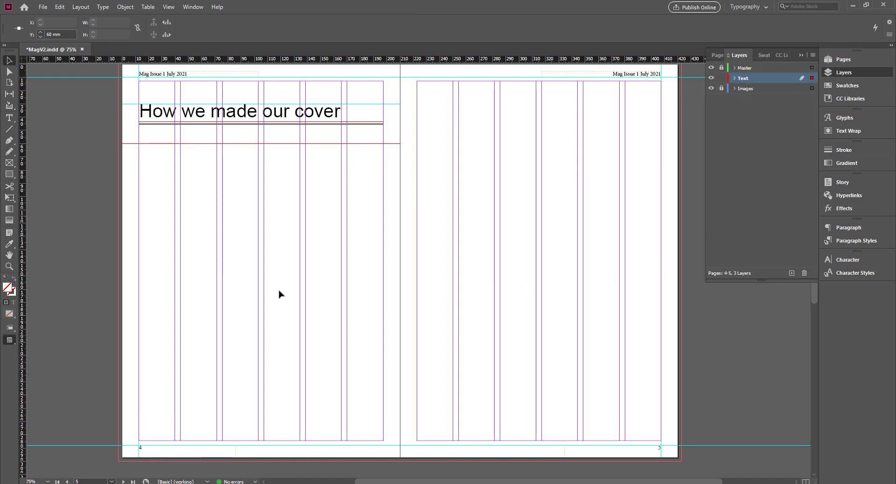
click(107, 169)
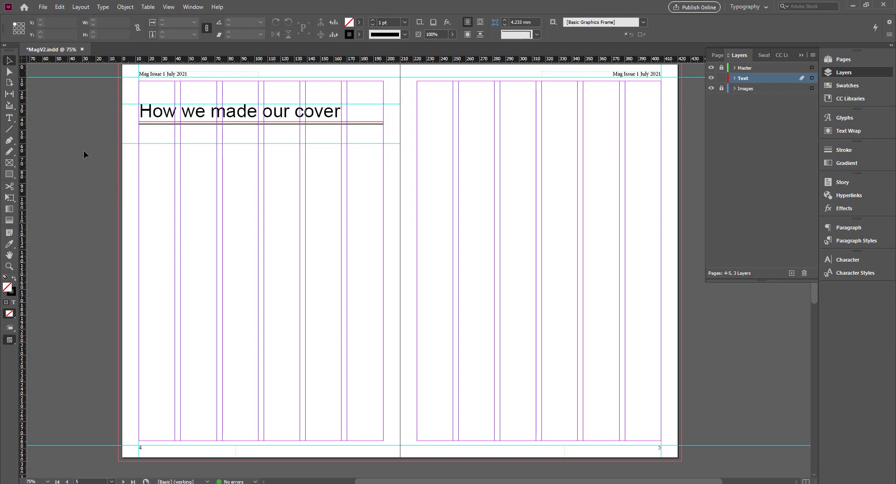
Step: Place How we Make.docx from Mag's Stories folder in a frame about 90.2 × 224.3 mm, below the 60 mm guide over page 4's left three columns
click(43, 7)
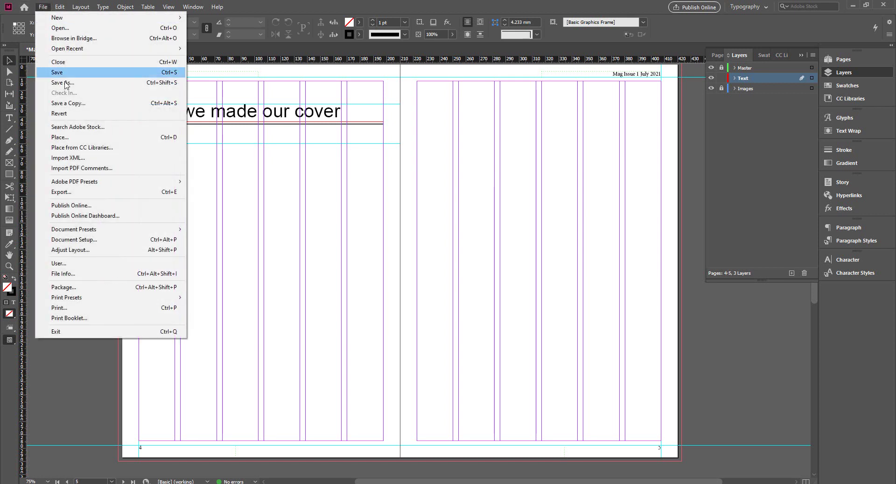
click(88, 137)
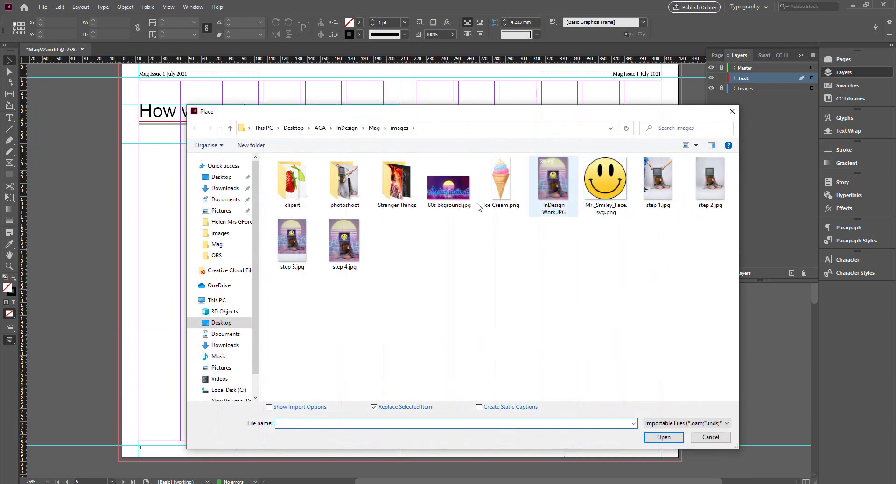
click(373, 129)
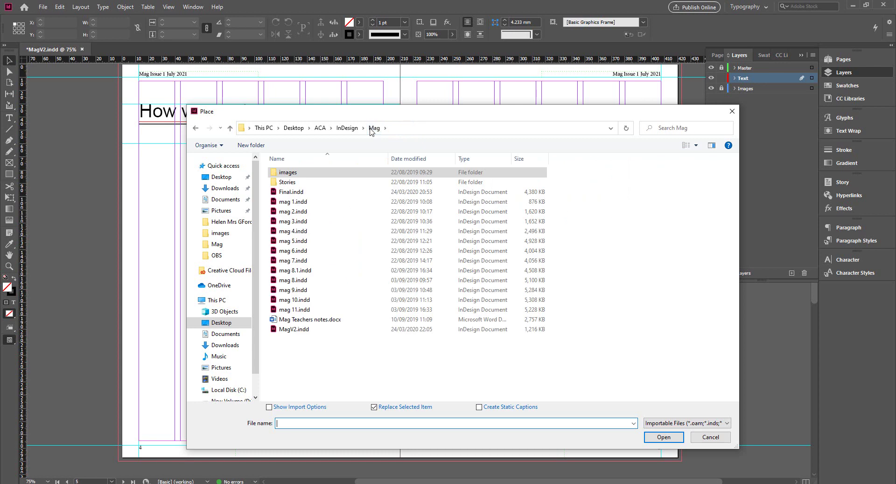
double_click(294, 182)
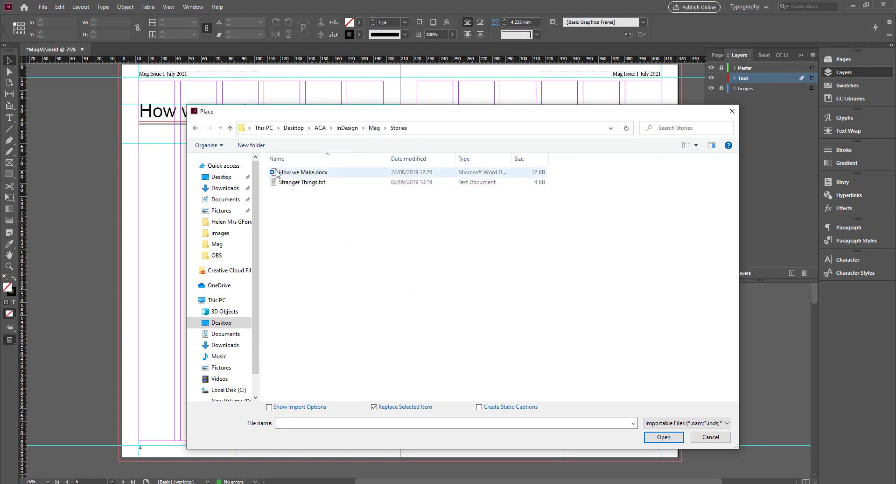
click(337, 172)
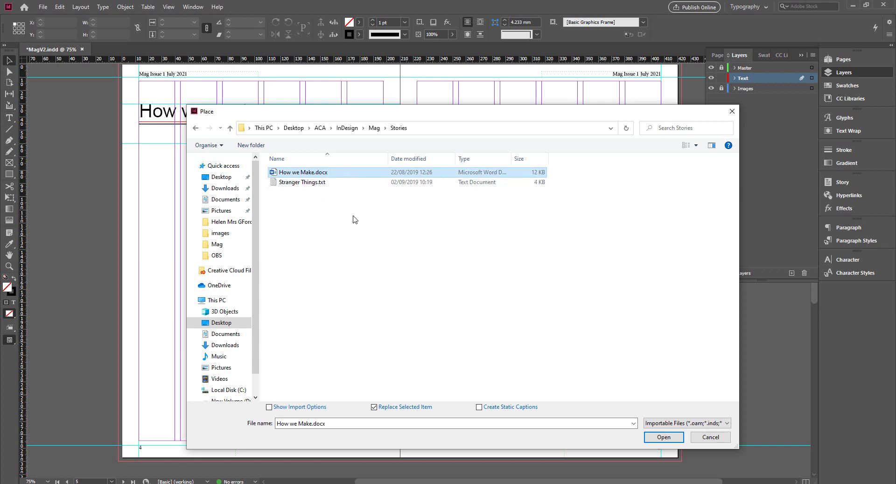
click(667, 440)
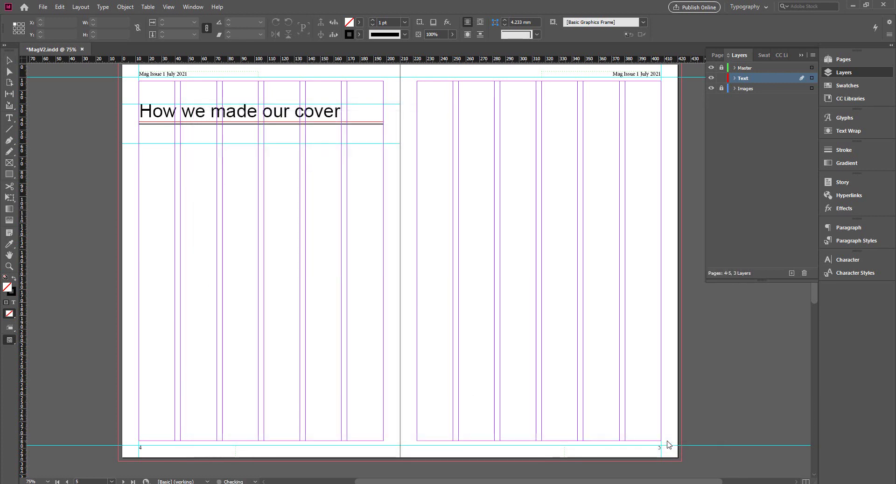
click(152, 172)
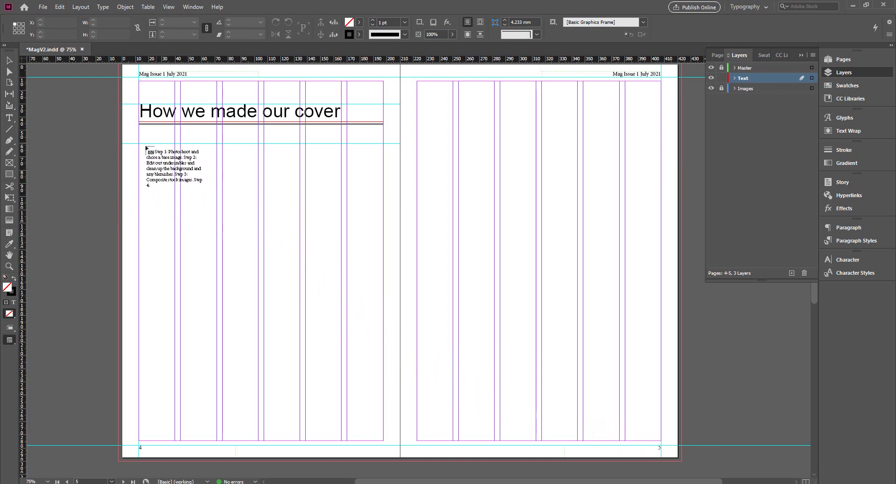
drag(139, 144, 259, 435)
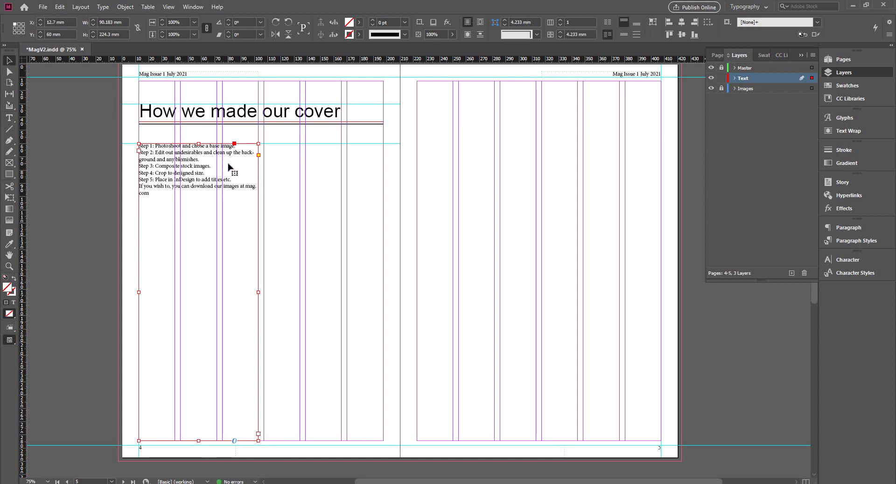
Step: Deselect the story frame and preview the spread without guides and frame edges, returning to the normal view
click(9, 118)
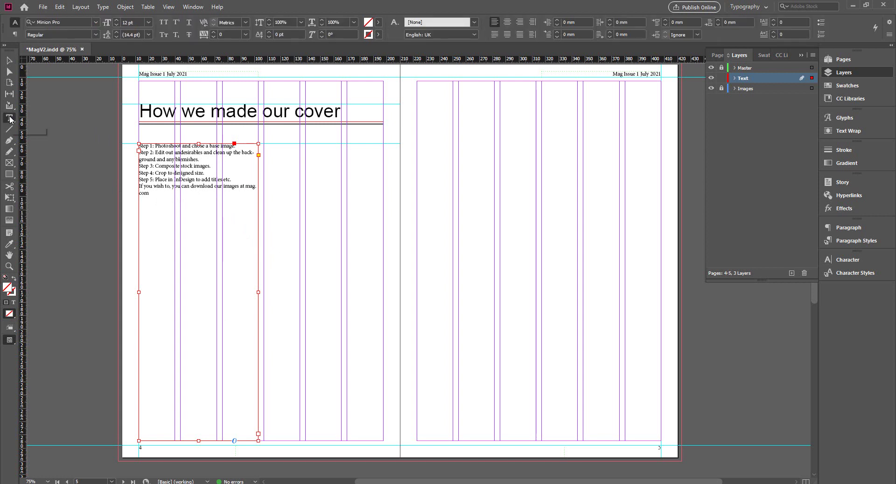
click(8, 61)
click(97, 130)
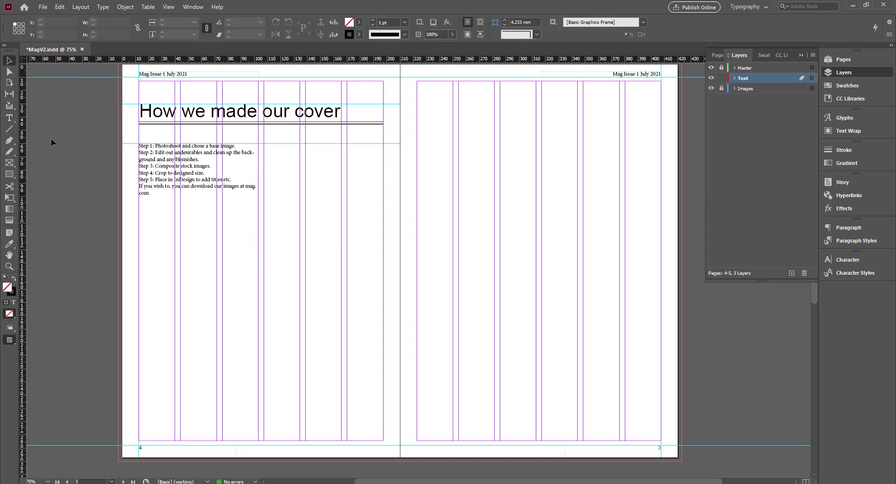
key(w)
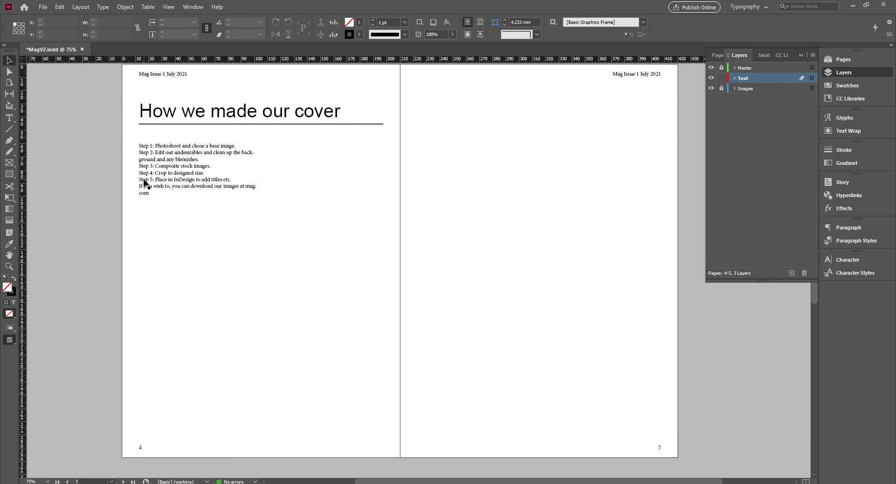
key(w)
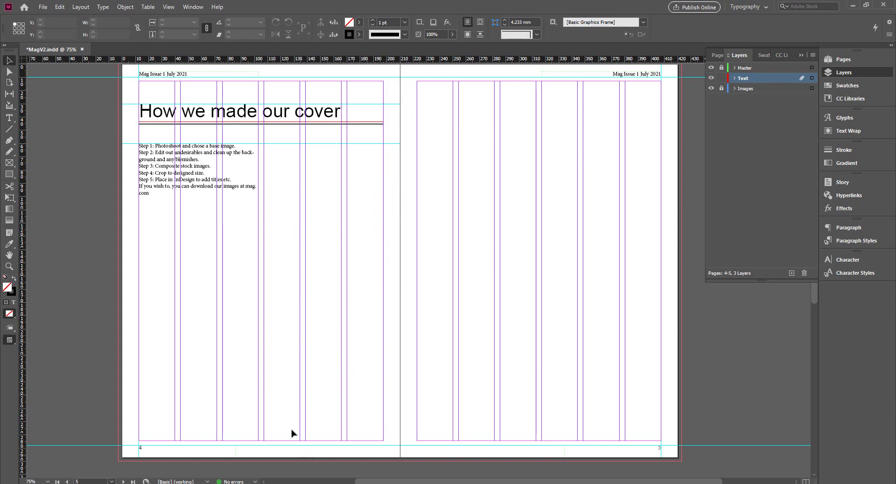
Step: Lock the Text layer, unlock the Images layer and make Images the active layer
key(ctrl+d)
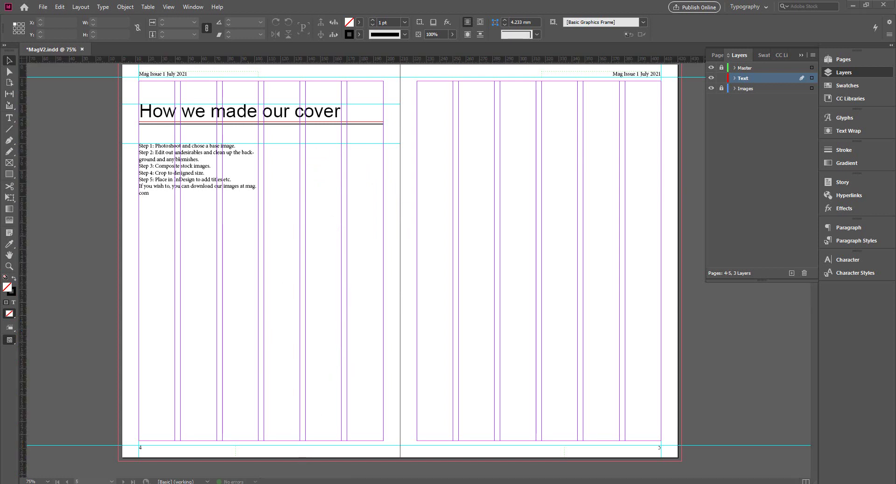
click(721, 78)
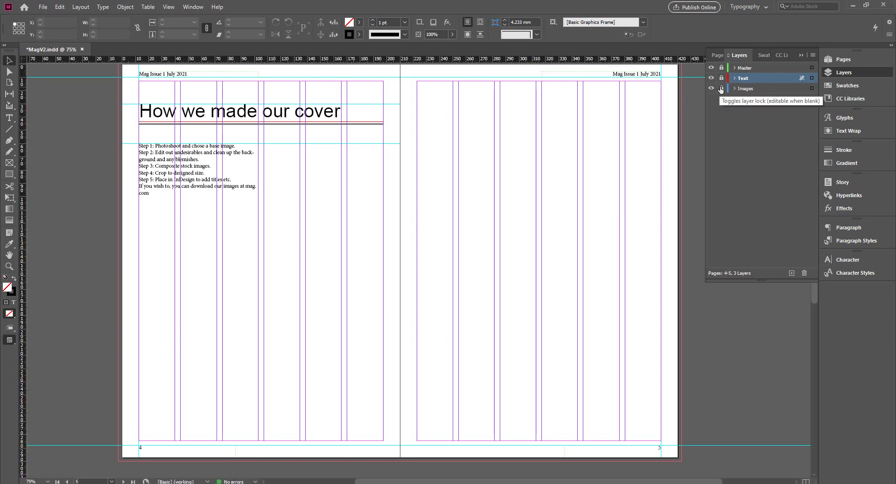
click(721, 89)
click(765, 88)
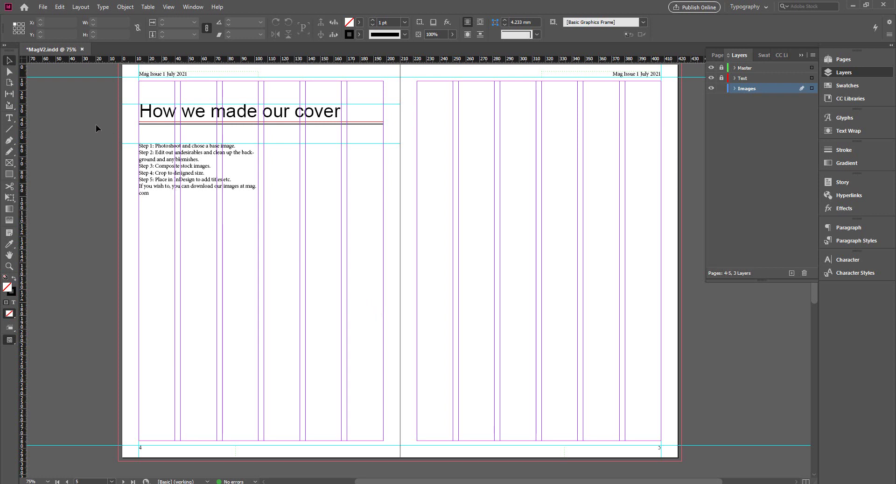
Step: Draw a two-by-two grid of rectangle frames about 90.2 mm wide over page 4's right three columns, starting at the 60 mm guide
click(10, 166)
right_click(12, 169)
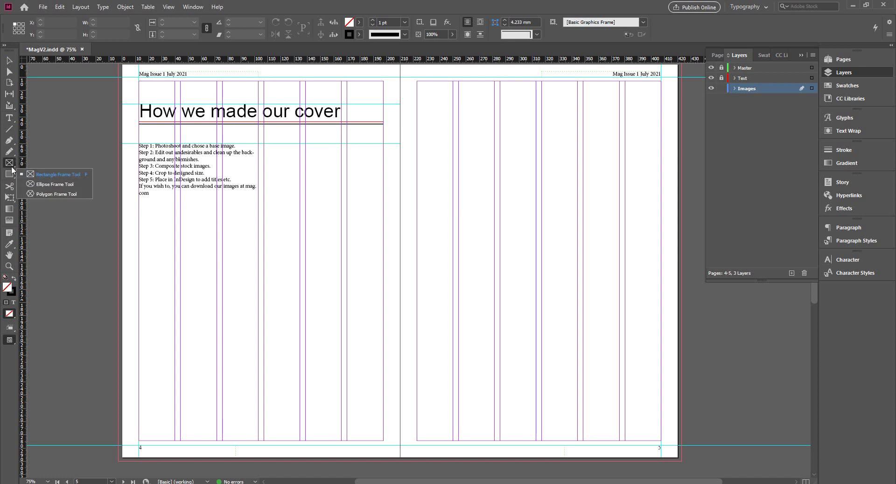
click(69, 176)
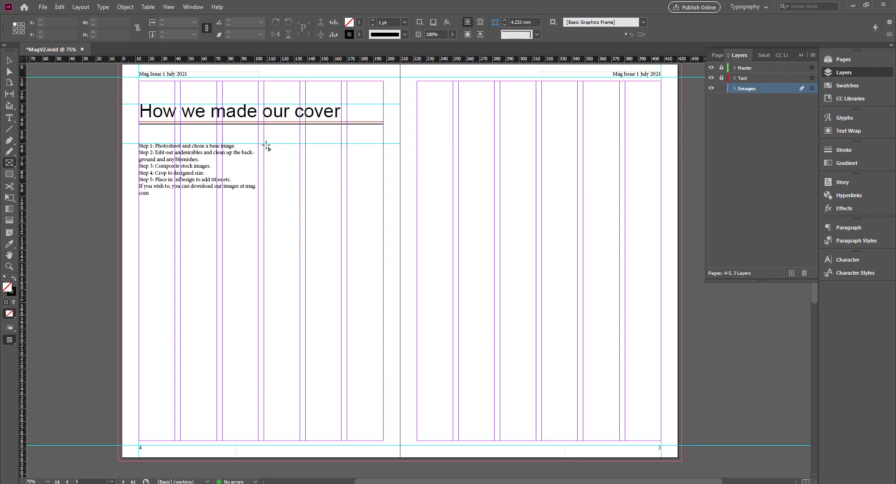
drag(264, 145, 386, 300)
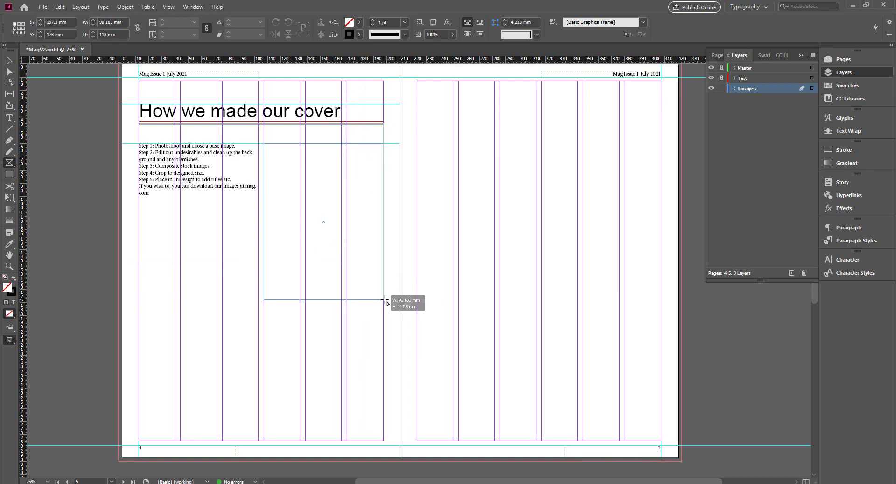
mouse_move(385, 300)
mouse_down()
mouse_move(379, 271)
mouse_move(383, 305)
mouse_up()
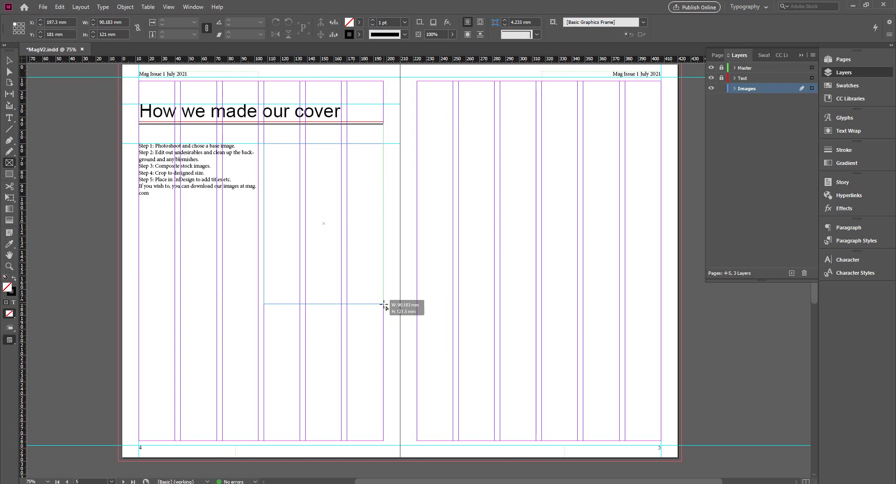
drag(384, 304, 384, 304)
drag(384, 304, 383, 305)
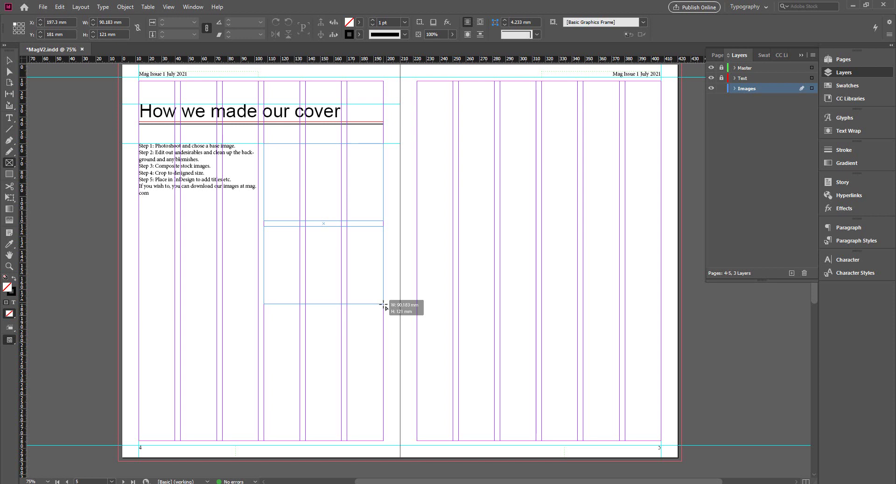
drag(383, 305, 383, 305)
key(Right)
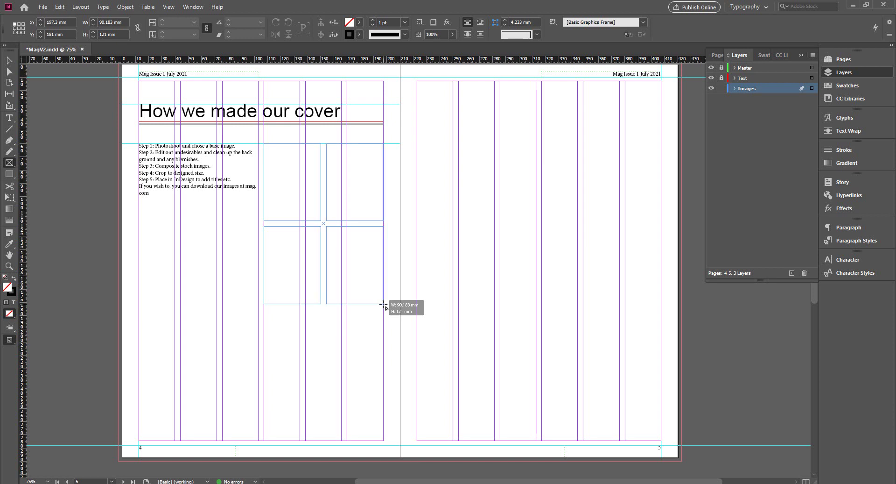
drag(384, 304, 384, 307)
Step: Try extra rows and columns in the frame grid while drawing, and reduce it back to two by two
key(Up)
key(Right)
key(Up)
key(Right)
key(Up)
key(Right)
key(Down)
key(Left)
key(Left)
key(Down)
key(Down)
key(Left)
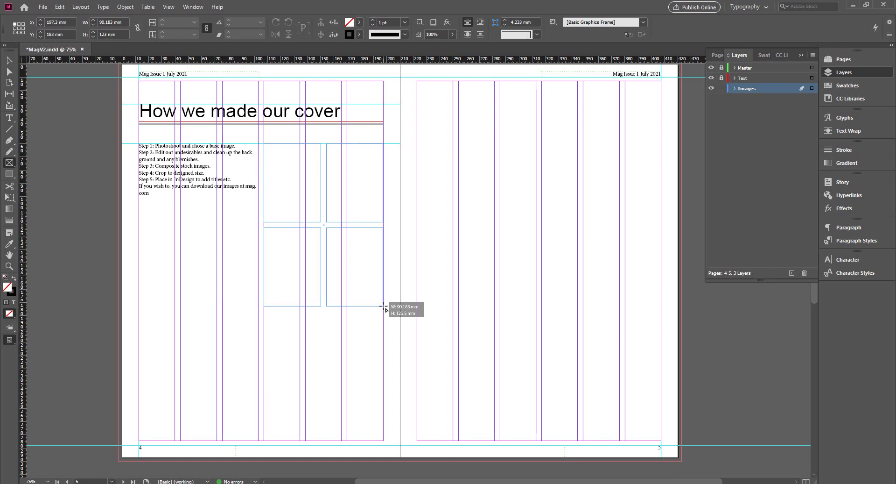
Step: Finish the two-by-two frame grid at about 90.2 × 123 mm overall and deselect the frames
drag(384, 306, 384, 306)
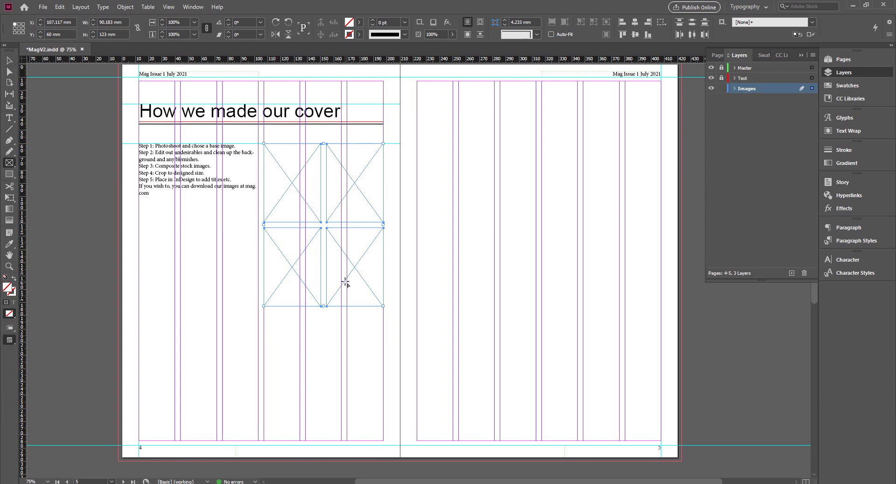
click(9, 61)
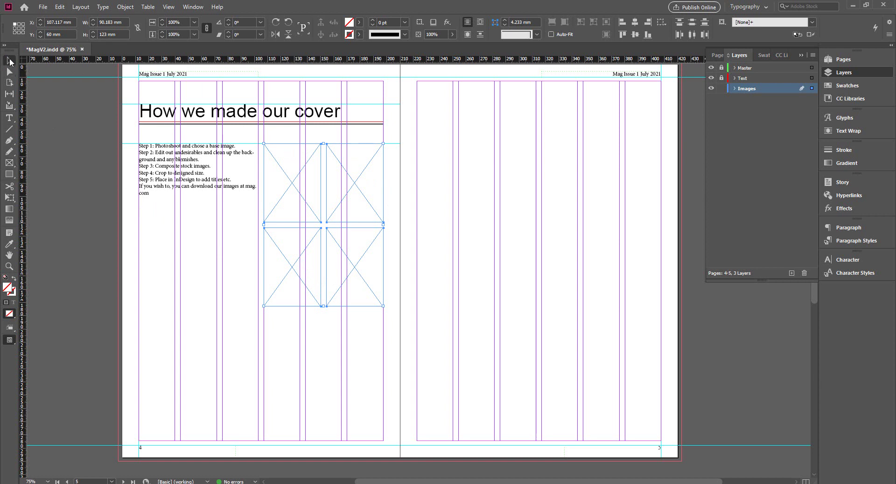
click(74, 145)
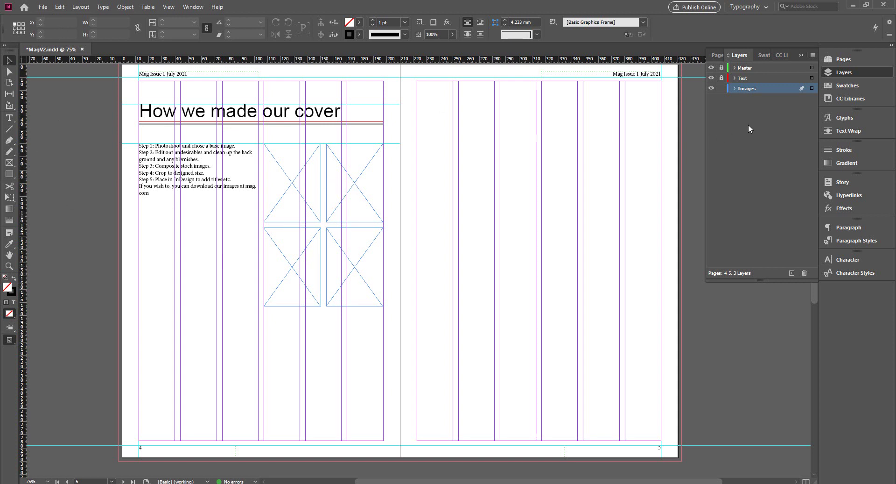
Step: Load all four photos, IMG_3884.jpg, IMG_3890.jpg, IMG_3894.jpg and IMG_3905.jpg, from the Mag project's images/photoshoot folder for placing
click(46, 8)
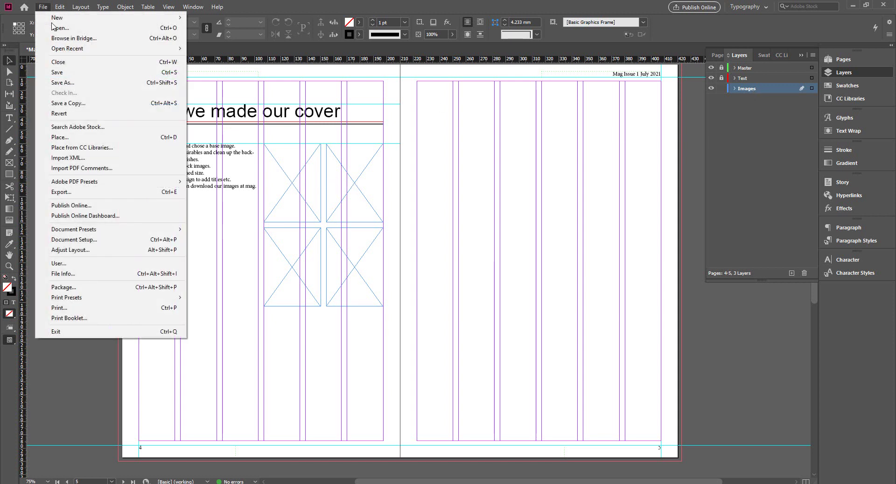
click(72, 138)
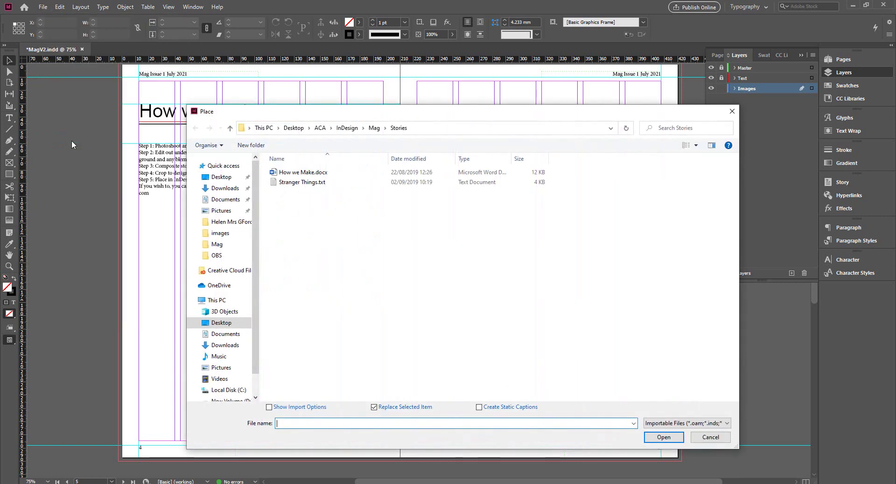
click(375, 127)
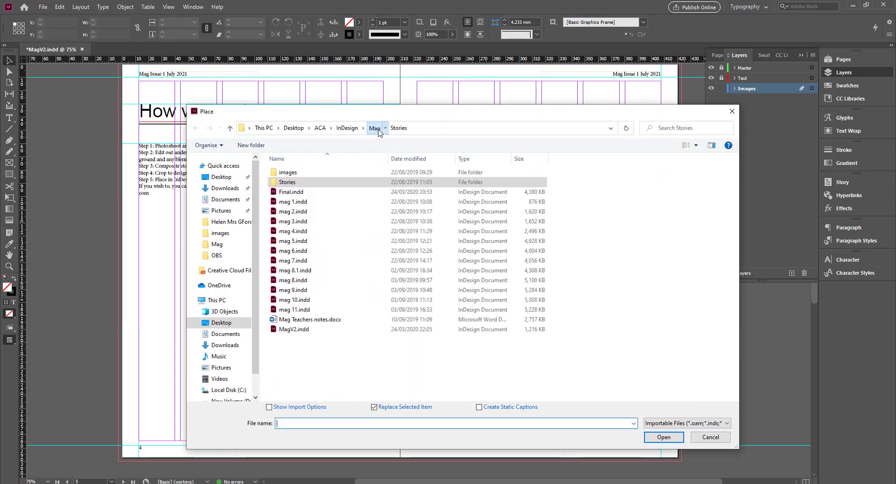
double_click(295, 174)
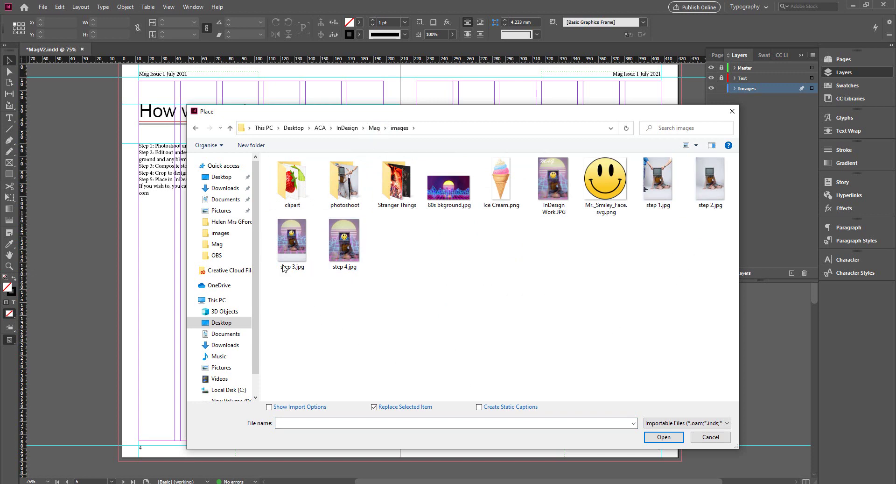
double_click(347, 198)
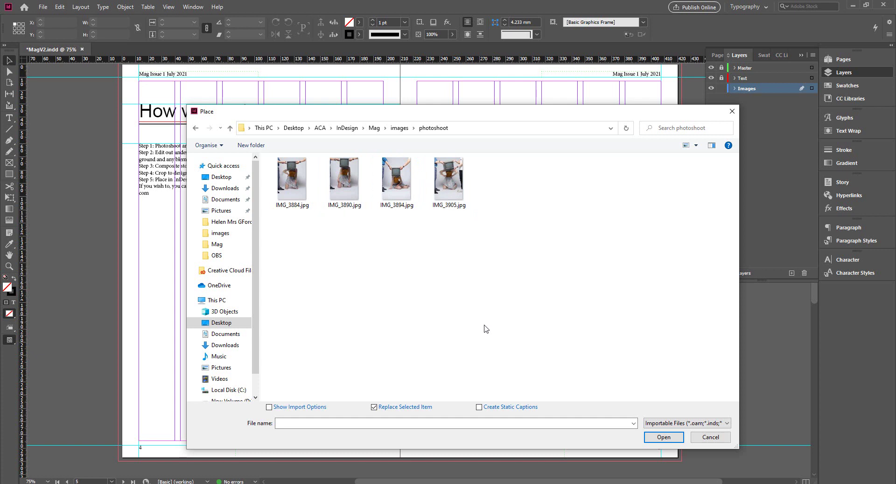
drag(503, 242, 275, 175)
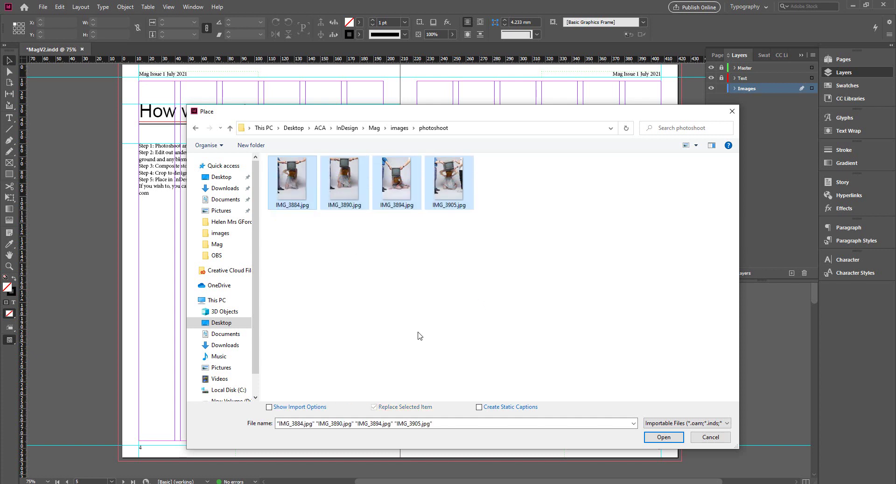
click(663, 437)
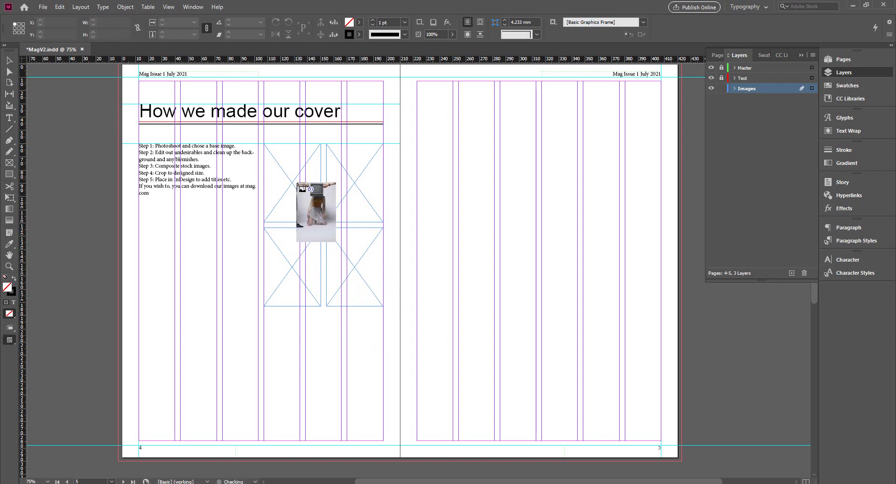
Step: Place the four loaded photos into page 4's grid frames one by one, across the upper row and then the lower row
click(295, 185)
click(350, 185)
click(306, 261)
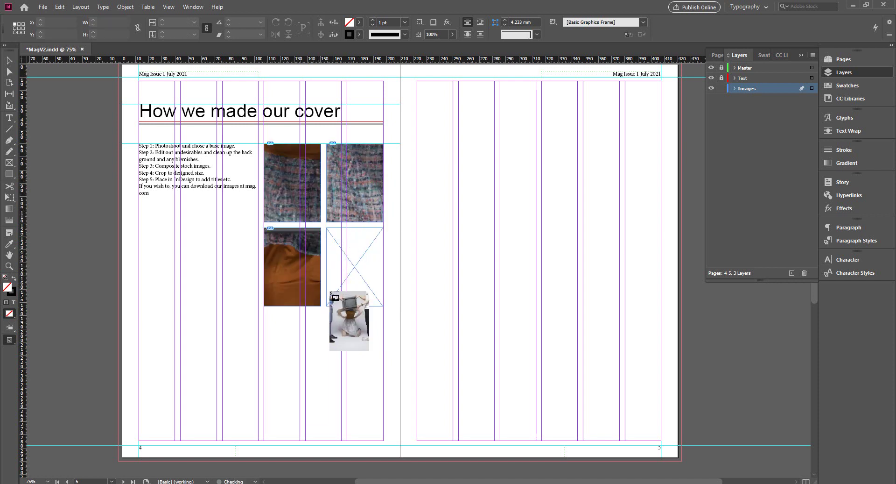
click(349, 259)
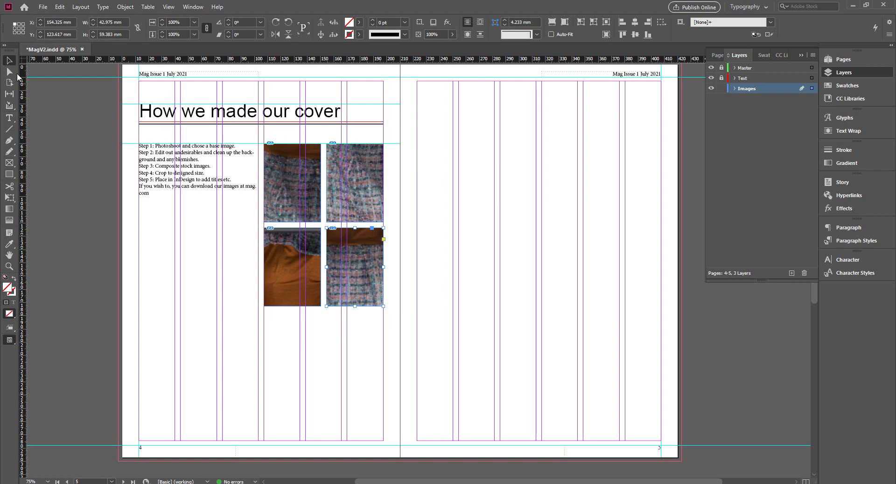
Step: Fill the upper-left grid frame proportionally with its photo, and select the photo inside to check its extent against the frame
click(285, 165)
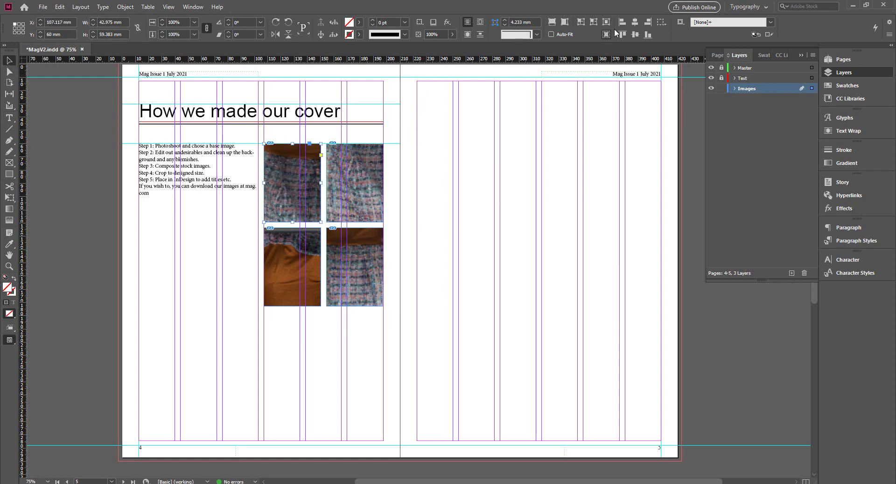
click(553, 23)
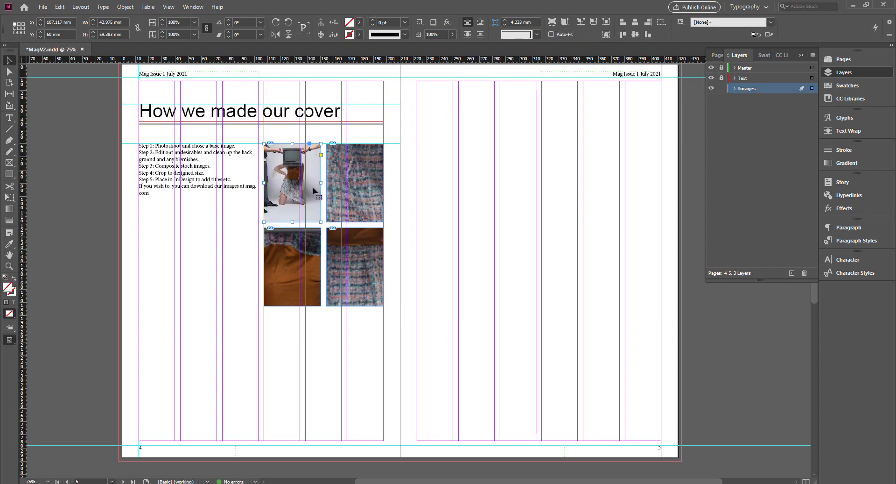
double_click(323, 199)
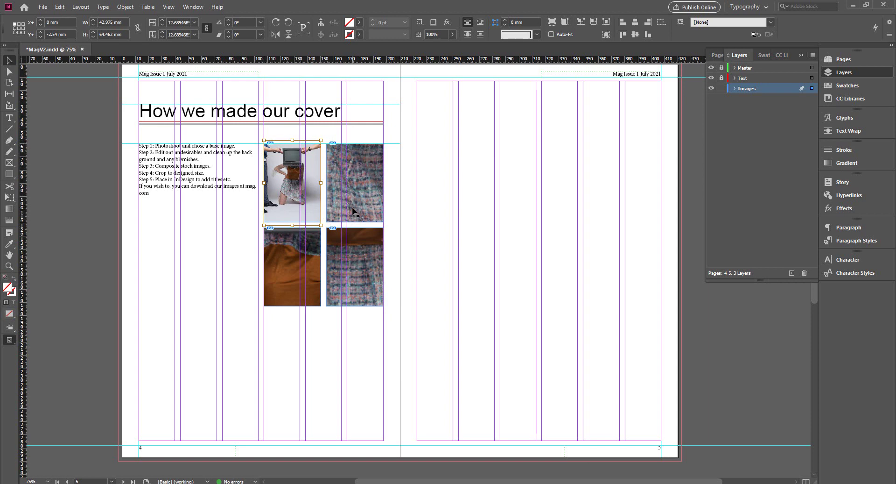
Step: Select all four photo frames in the grid together and fill them proportionally with their images
click(353, 211)
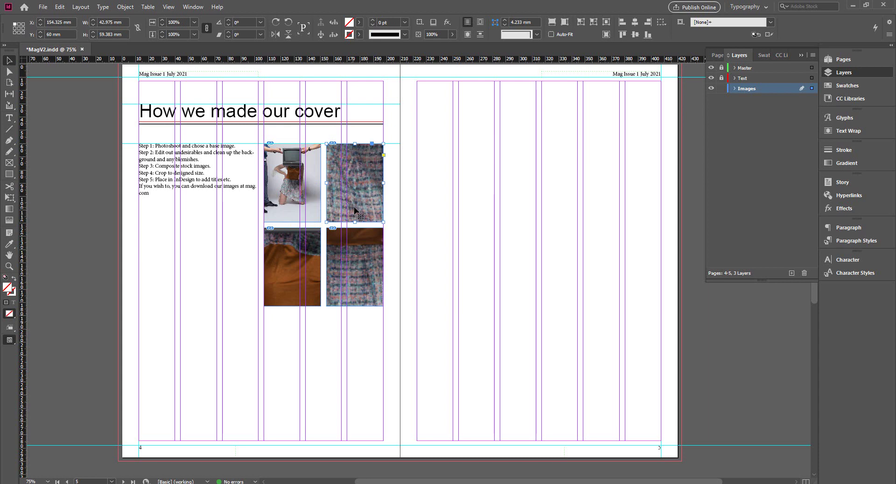
shift+click(365, 247)
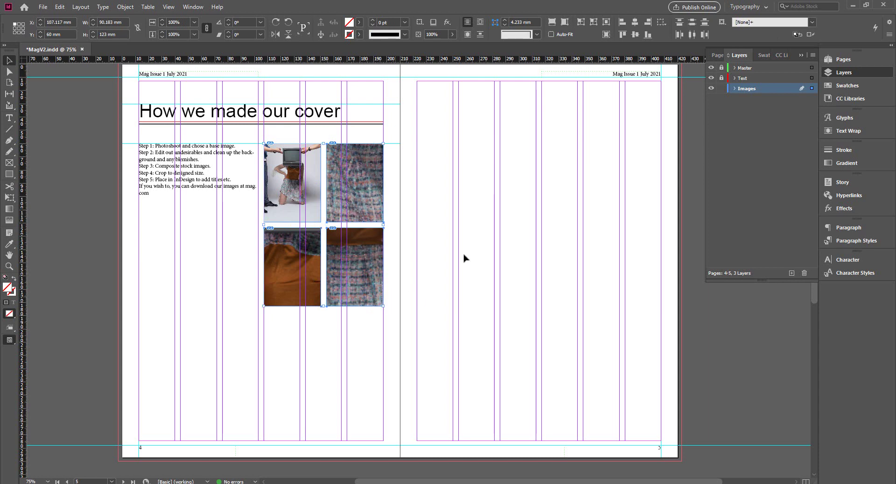
click(552, 23)
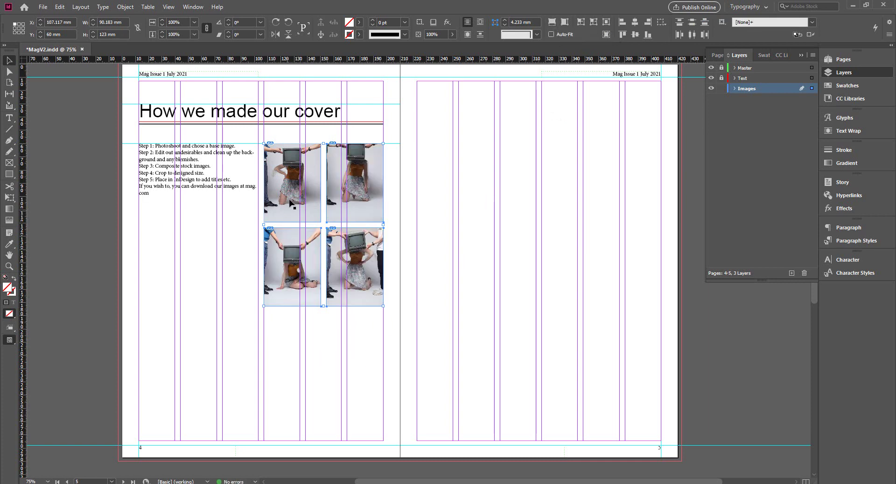